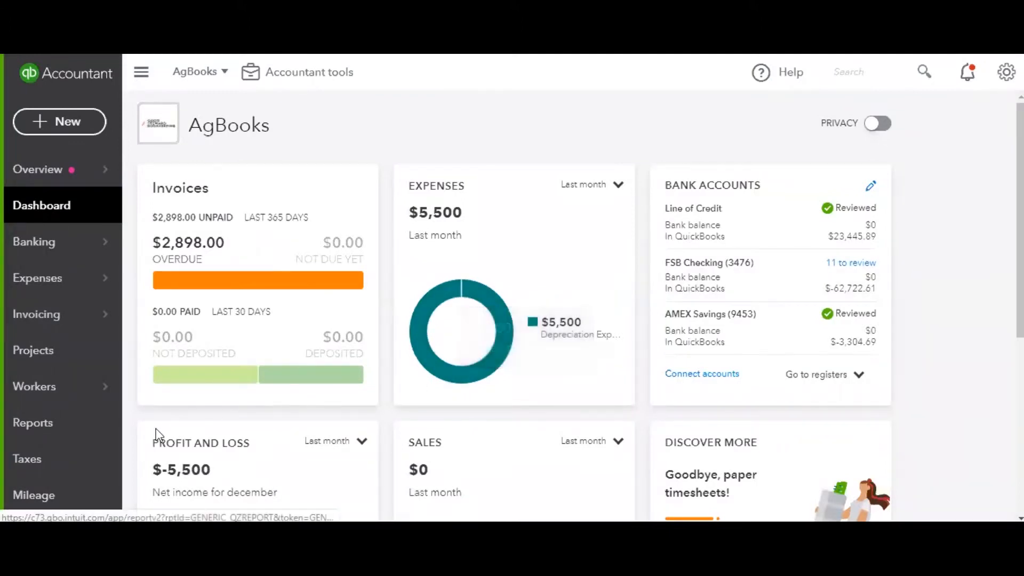
# Open the Chart of Accounts and look through the listed asset accounts.
pyautogui.moveTo(61, 517)
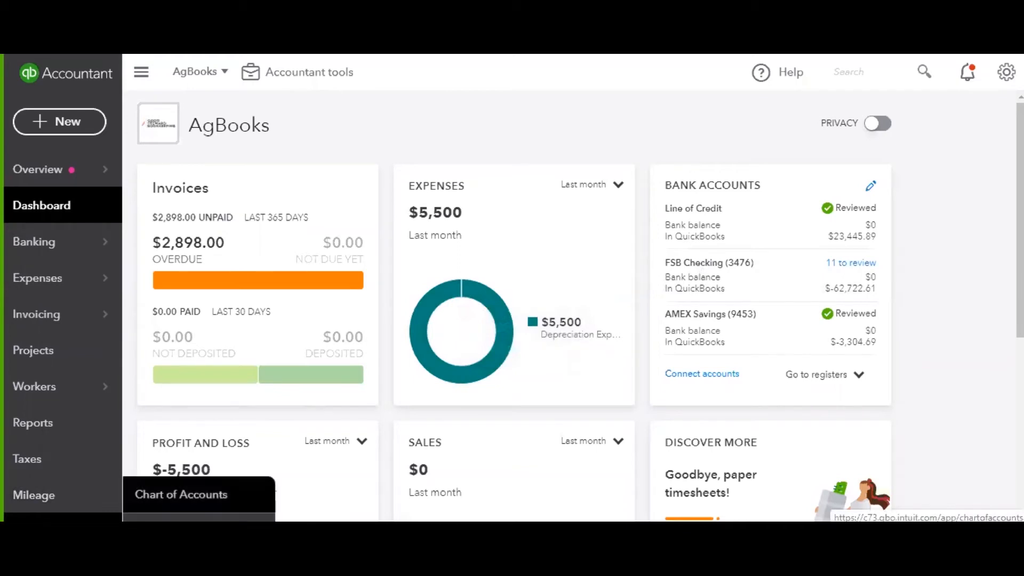
pyautogui.click(182, 494)
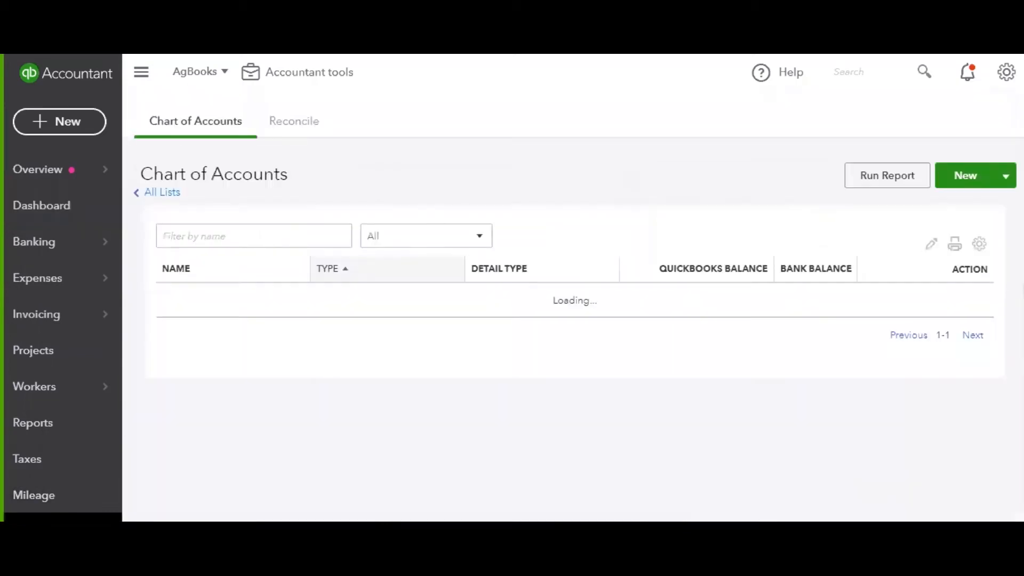
pyautogui.scroll(-5, 568, 331)
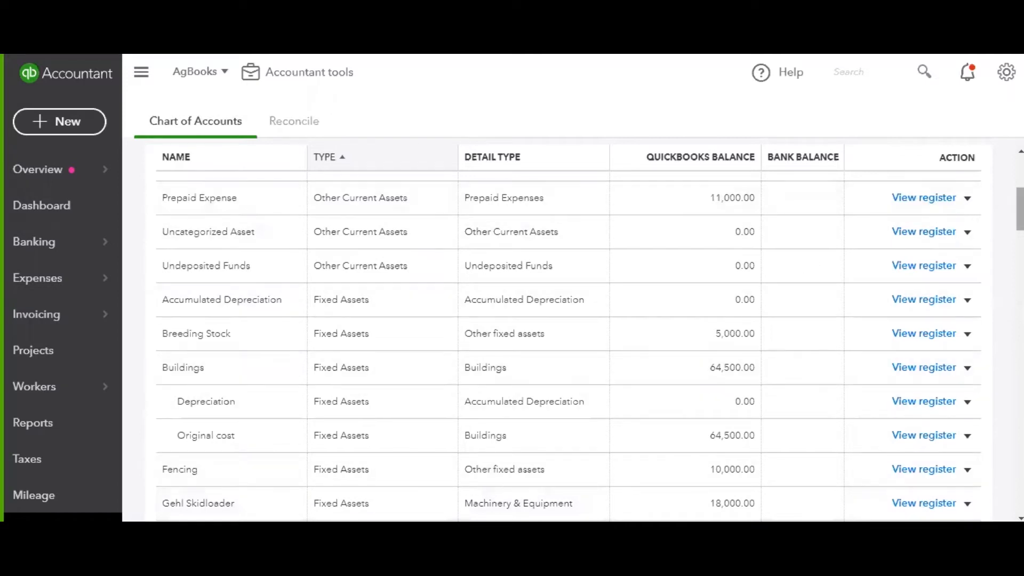
pyautogui.scroll(5, 568, 330)
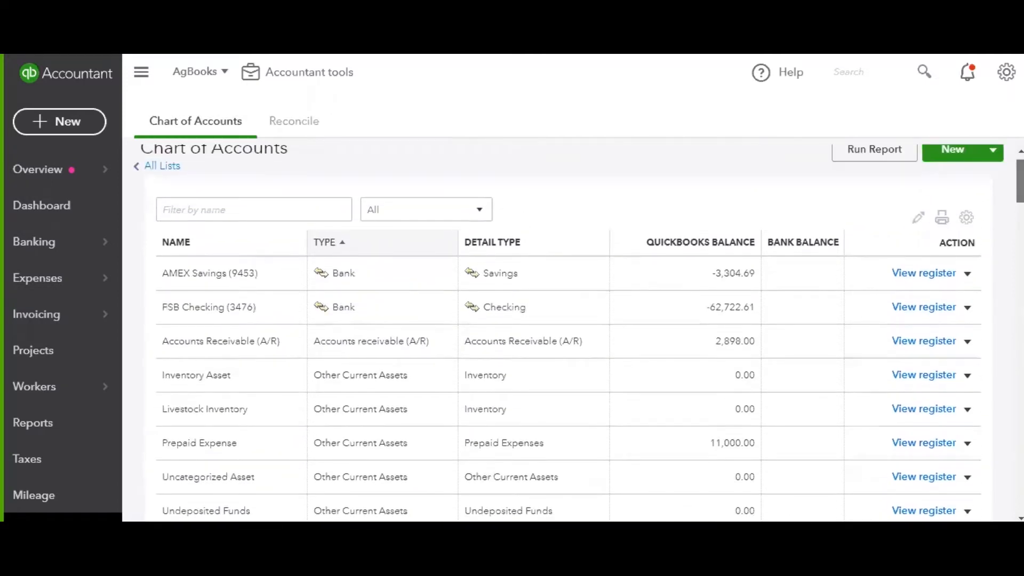
pyautogui.scroll(-2, 578, 333)
pyautogui.moveTo(1020, 188); pyautogui.dragTo(1020, 189)
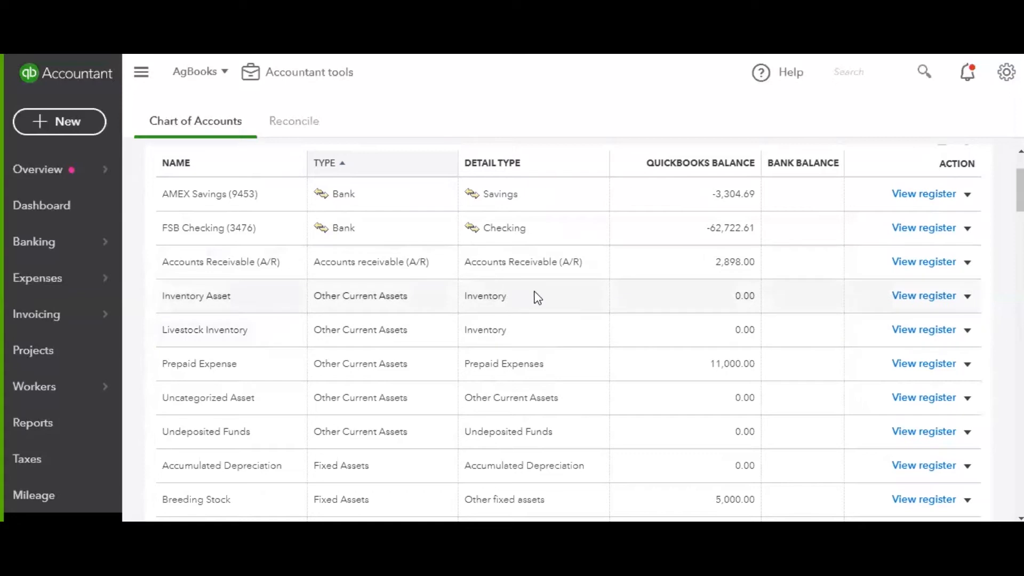
# Check the account type and detail type of the Inventory Asset account, and close it without saving.
pyautogui.click(968, 299)
pyautogui.click(902, 324)
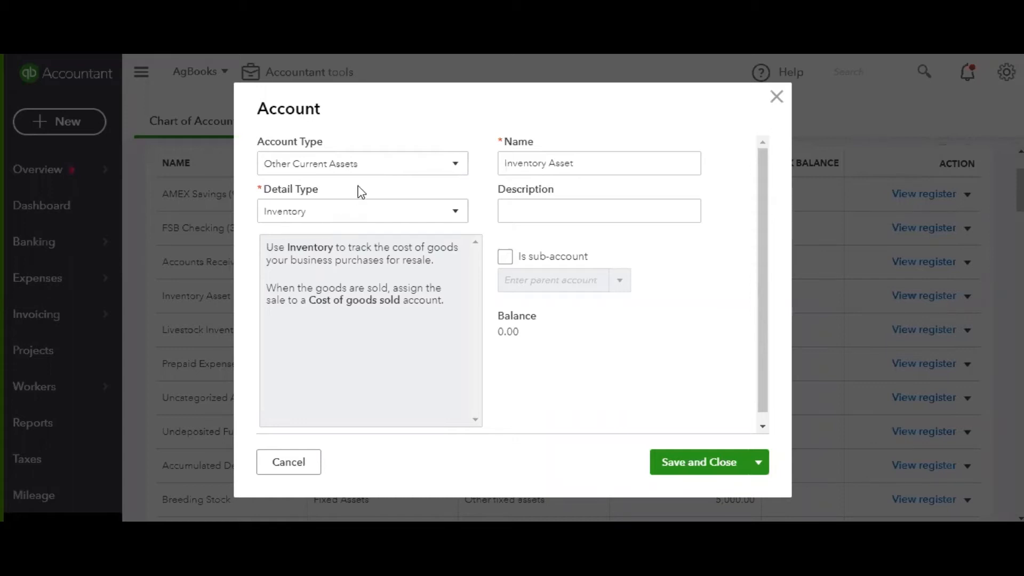
pyautogui.click(292, 464)
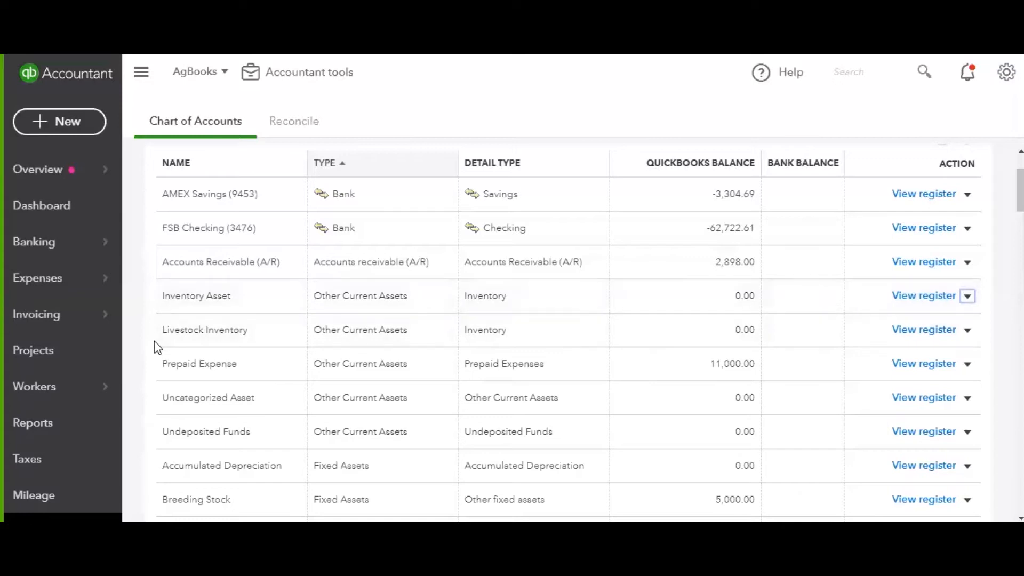
# Merge the Inventory Asset account into Livestock Inventory by renaming it to Livestock Inventory and agreeing to the merge.
pyautogui.moveTo(164, 330); pyautogui.dragTo(264, 328)
pyautogui.hotkey('ctrl', 'c')
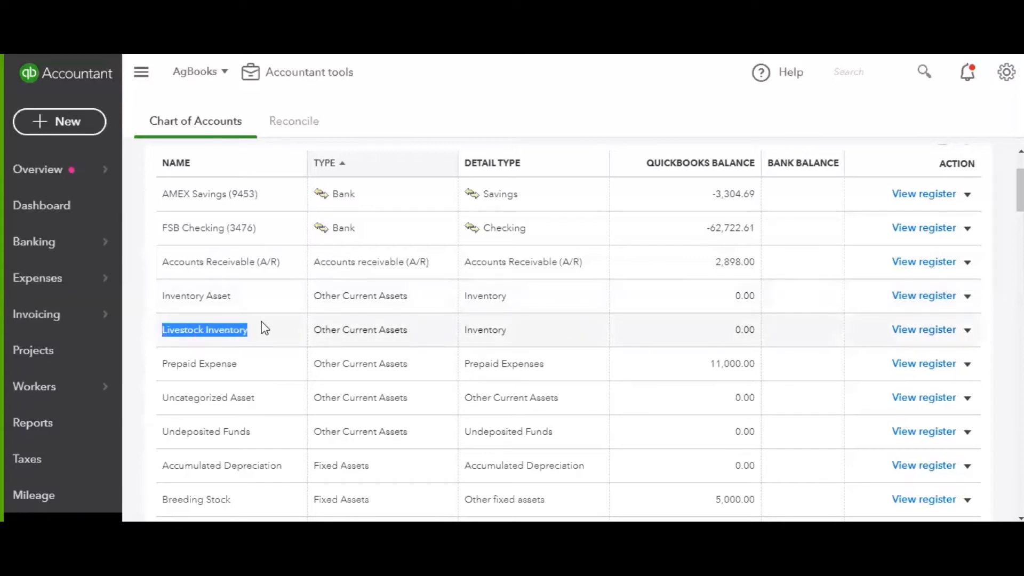
pyautogui.click(967, 296)
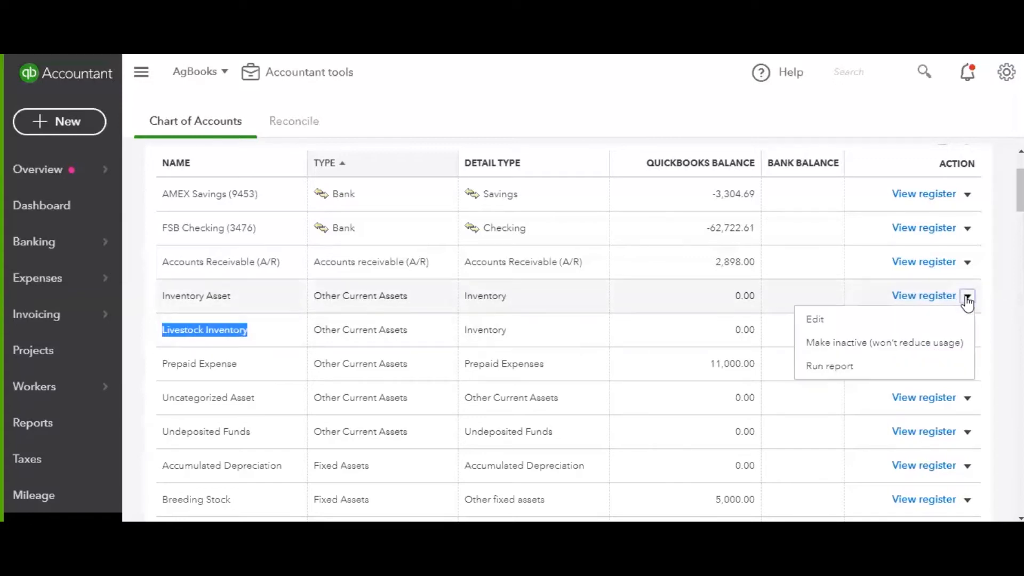
pyautogui.click(917, 321)
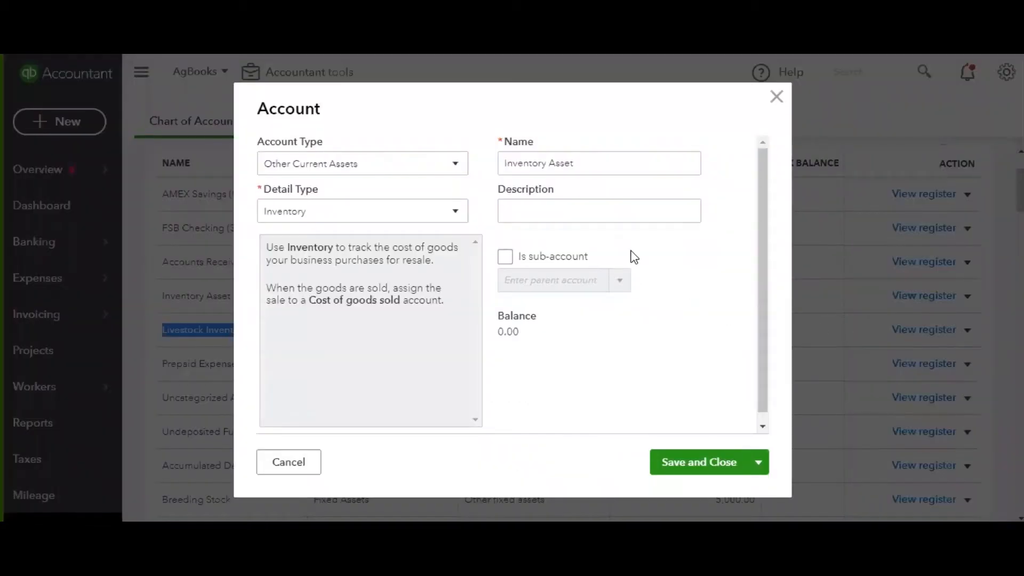
pyautogui.tripleClick(582, 161)
pyautogui.hotkey('ctrl', 'v')
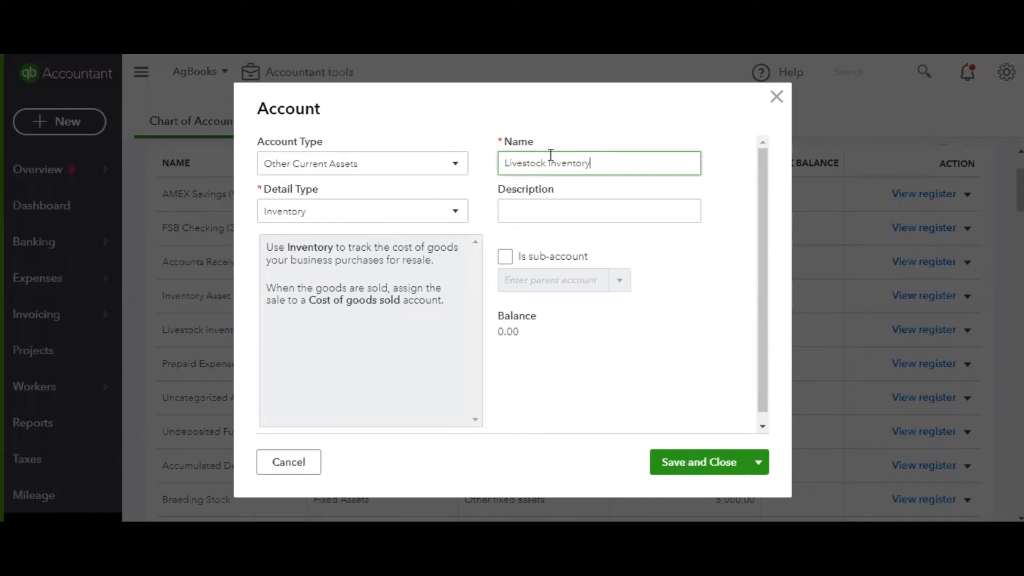
pyautogui.click(682, 468)
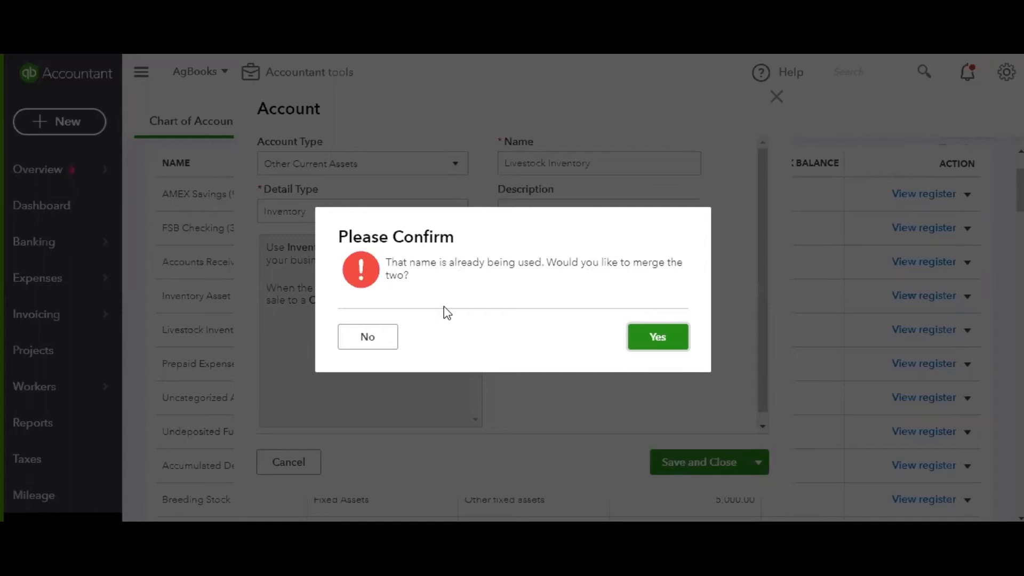
pyautogui.click(666, 345)
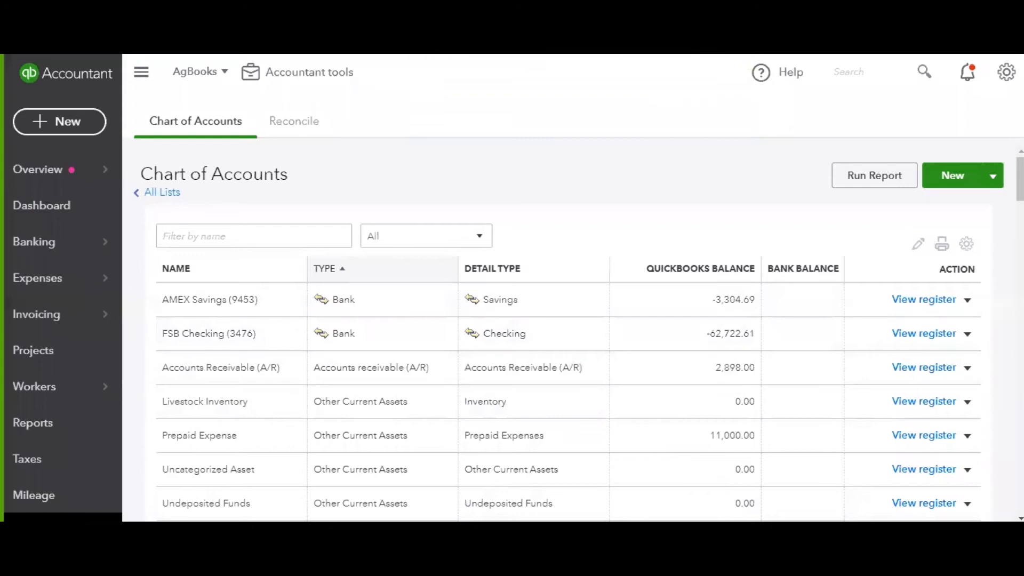
# Look through the remaining asset accounts and show the available actions for the Uncategorized Asset account.
pyautogui.scroll(-2, 568, 338)
pyautogui.scroll(-3, 568, 338)
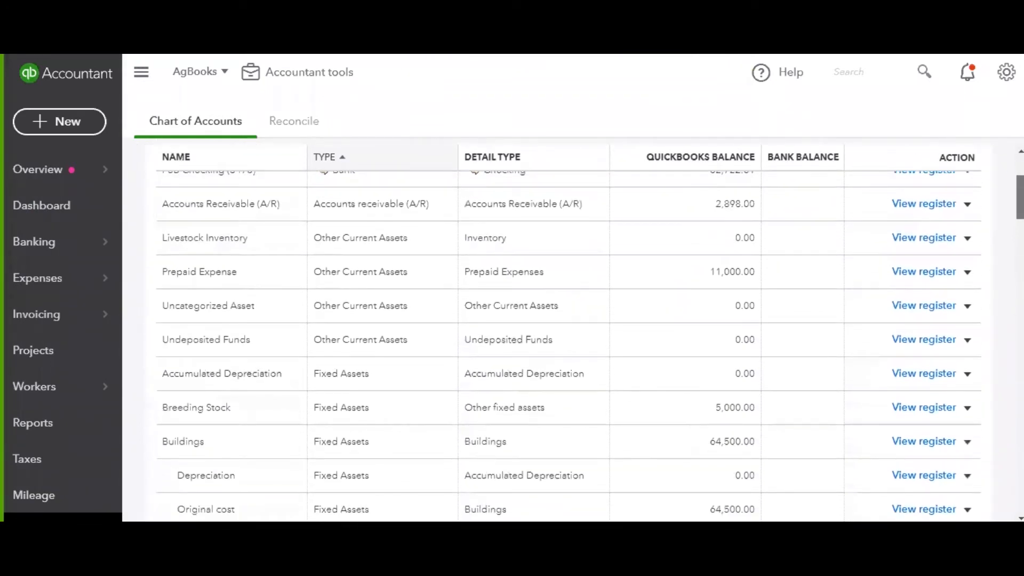
pyautogui.scroll(-1, 568, 338)
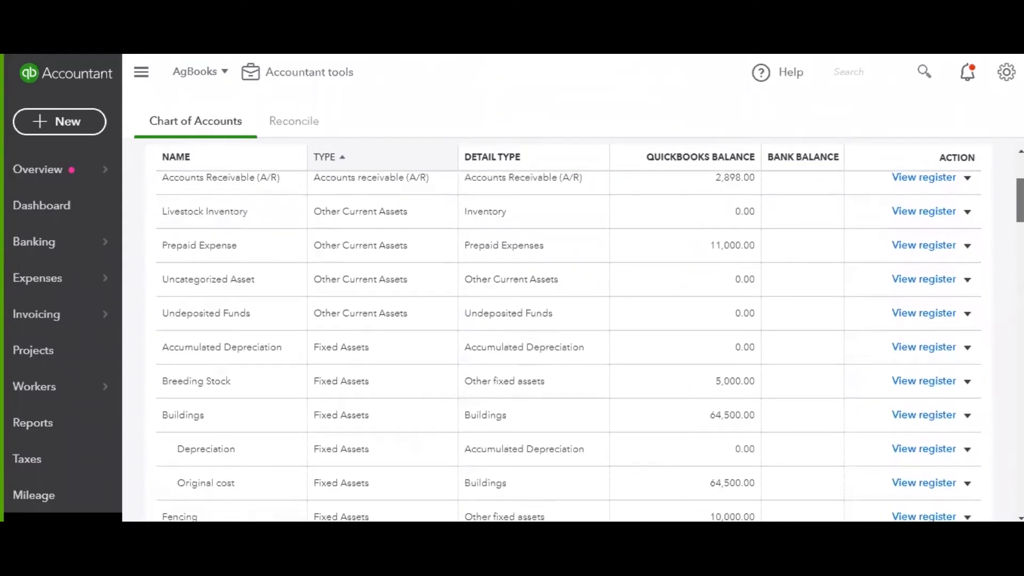
pyautogui.scroll(-1, 568, 347)
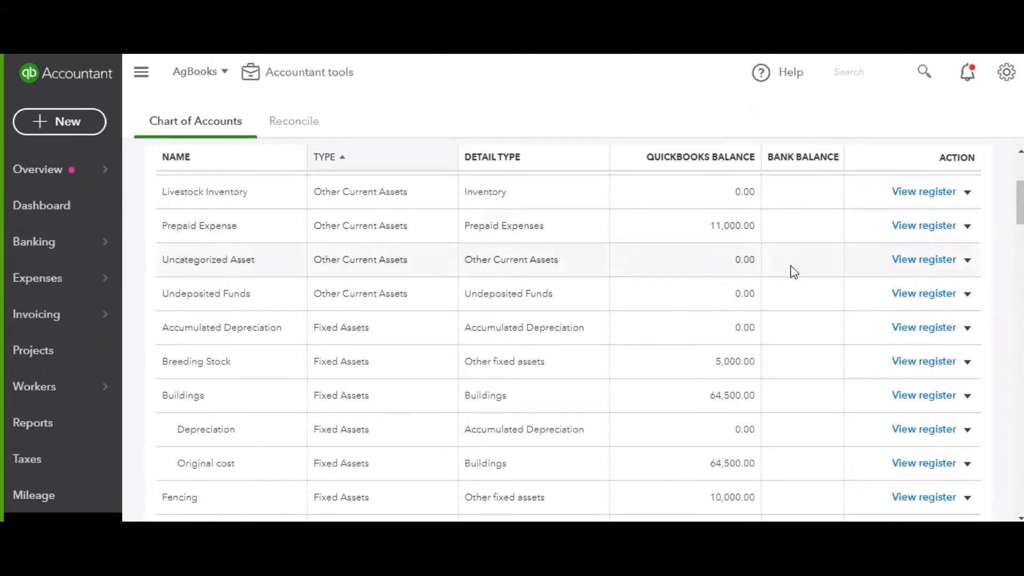
pyautogui.click(967, 260)
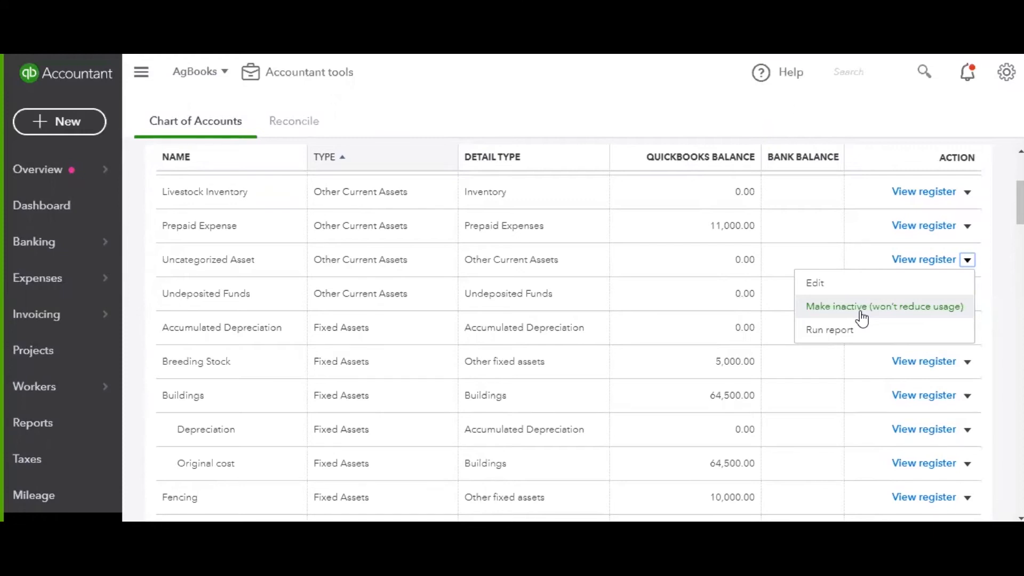
# Try to change the Cost of Goods Sold account to type Expenses with detail type Supplies & Materials, and close its settings.
pyautogui.moveTo(1020, 203); pyautogui.dragTo(1020, 368)
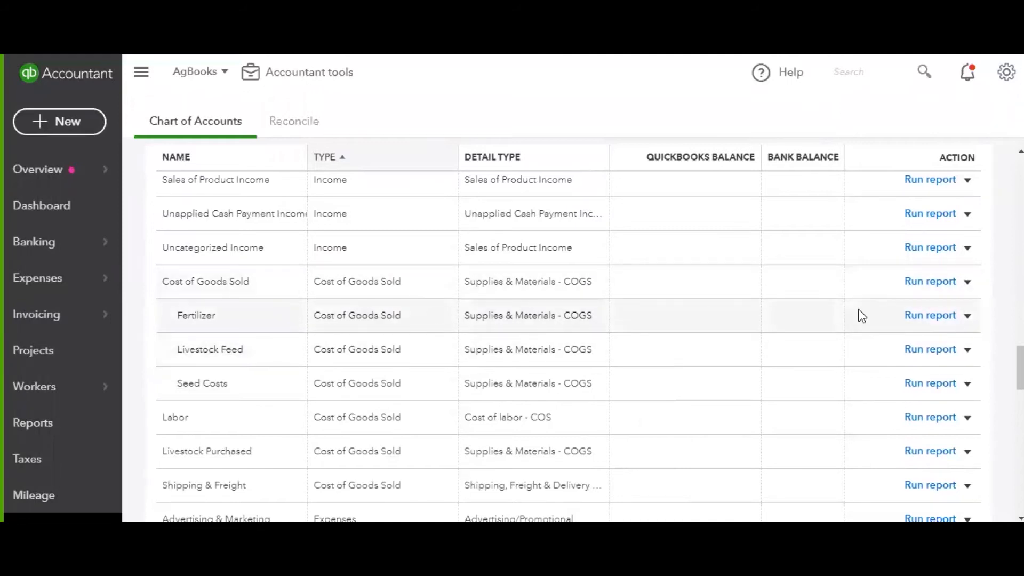
pyautogui.click(967, 285)
pyautogui.click(876, 311)
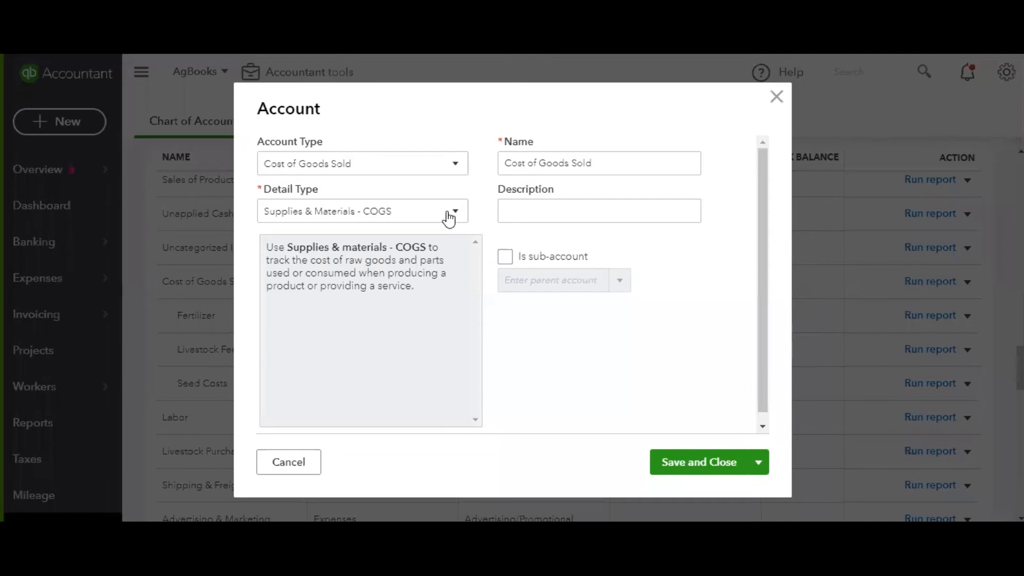
pyautogui.click(448, 214)
pyautogui.click(452, 164)
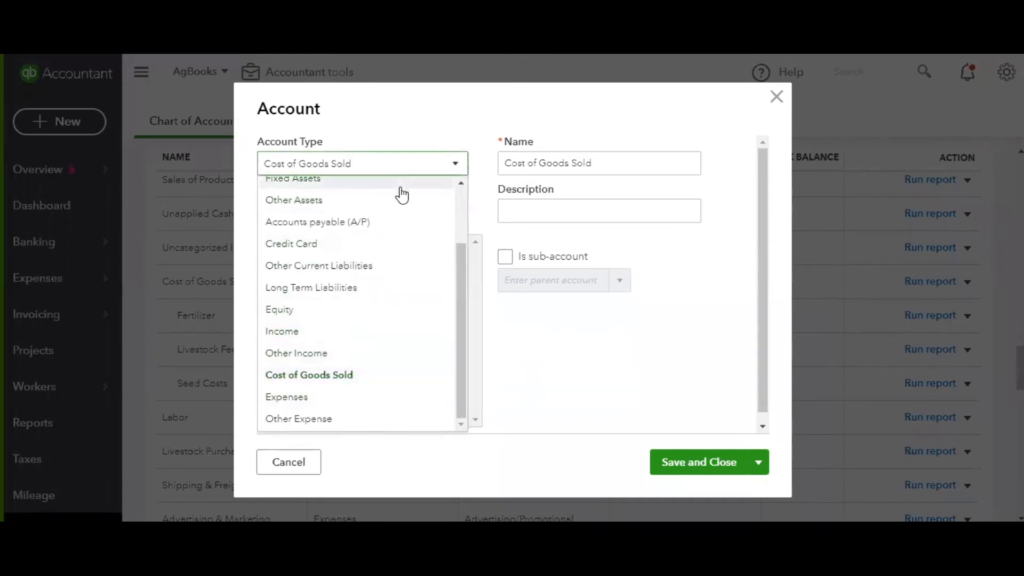
pyautogui.click(323, 404)
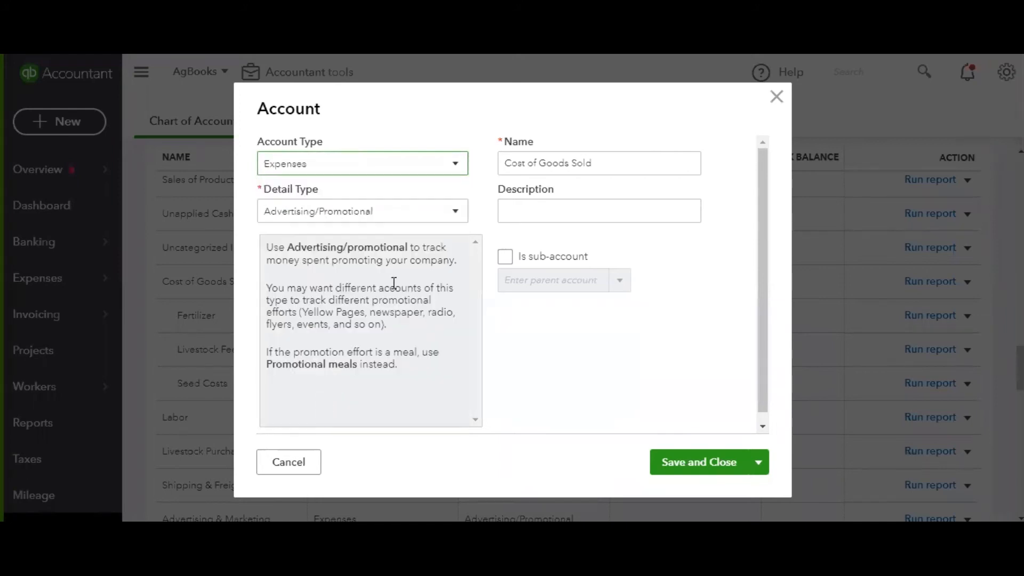
pyautogui.click(449, 218)
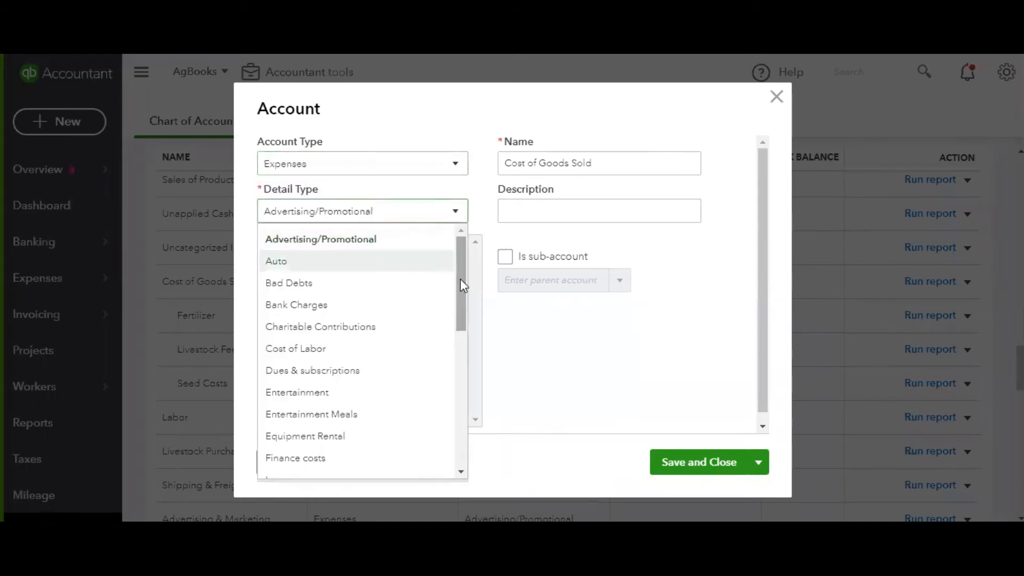
pyautogui.moveTo(462, 312); pyautogui.dragTo(469, 425)
pyautogui.click(379, 424)
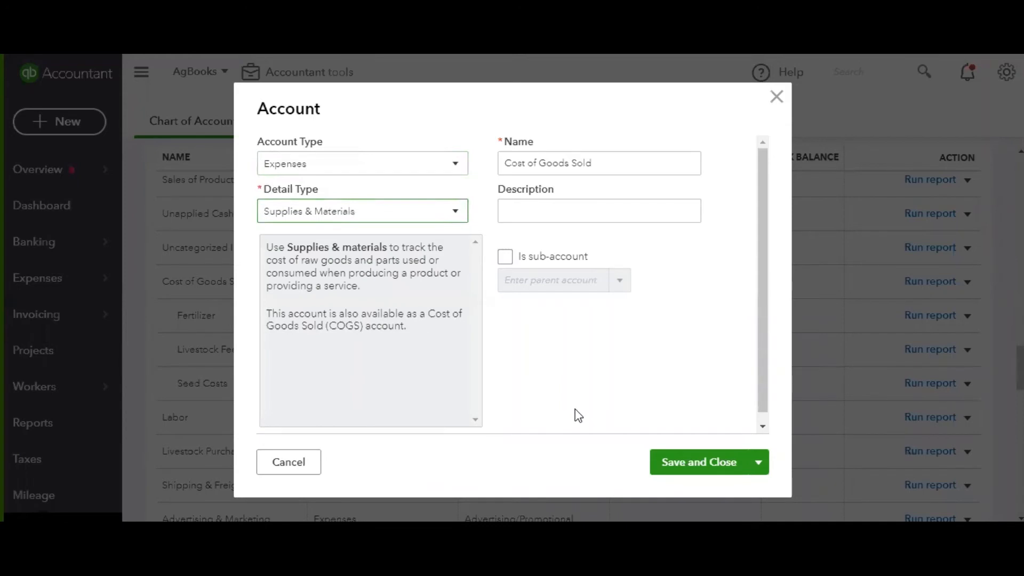
pyautogui.click(686, 463)
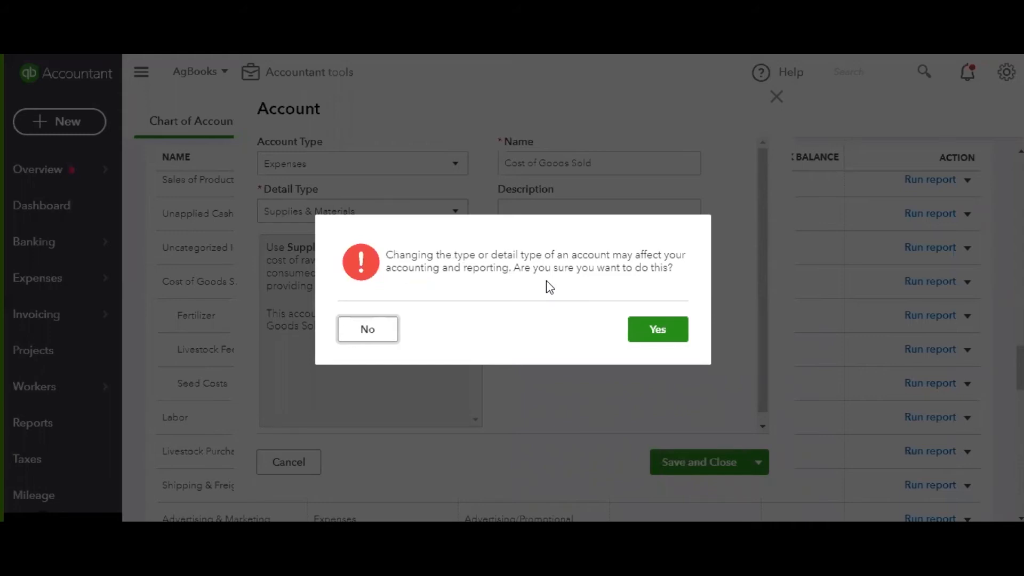
pyautogui.click(658, 328)
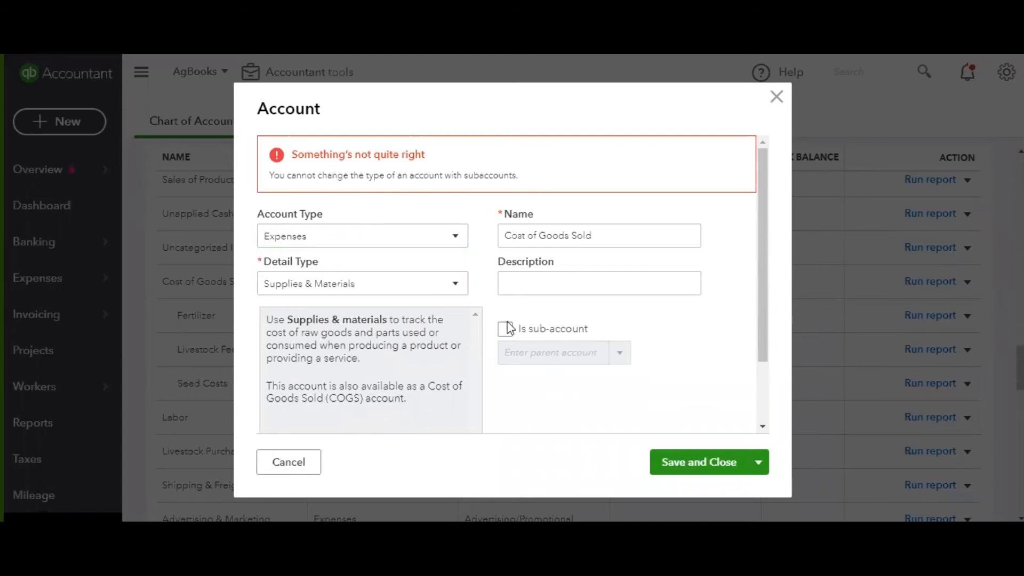
pyautogui.click(776, 98)
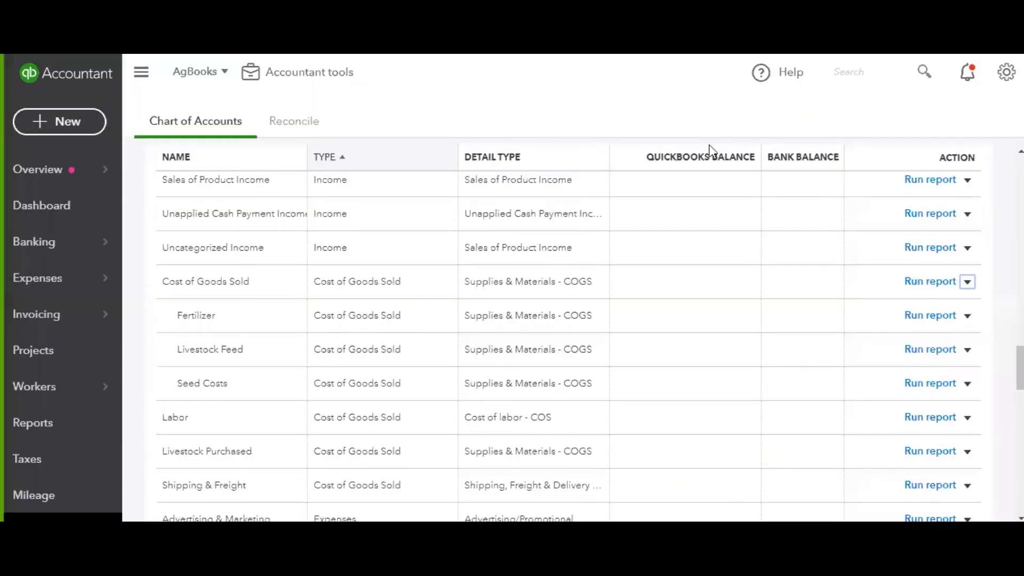
# Try to change the Fertilizer sub-account to type Expenses with detail type Supplies & Materials, and close its settings.
pyautogui.click(968, 318)
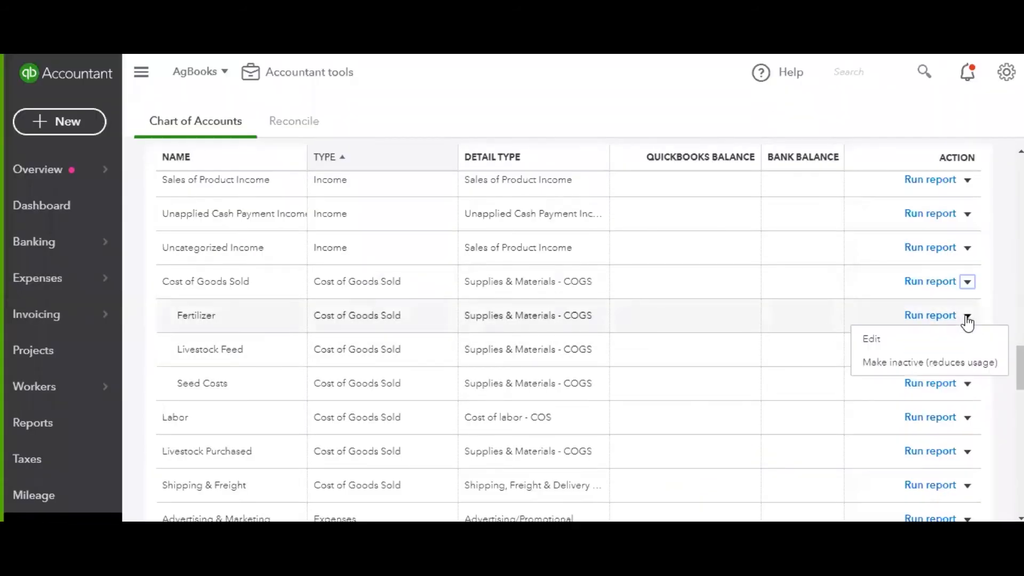
pyautogui.click(912, 347)
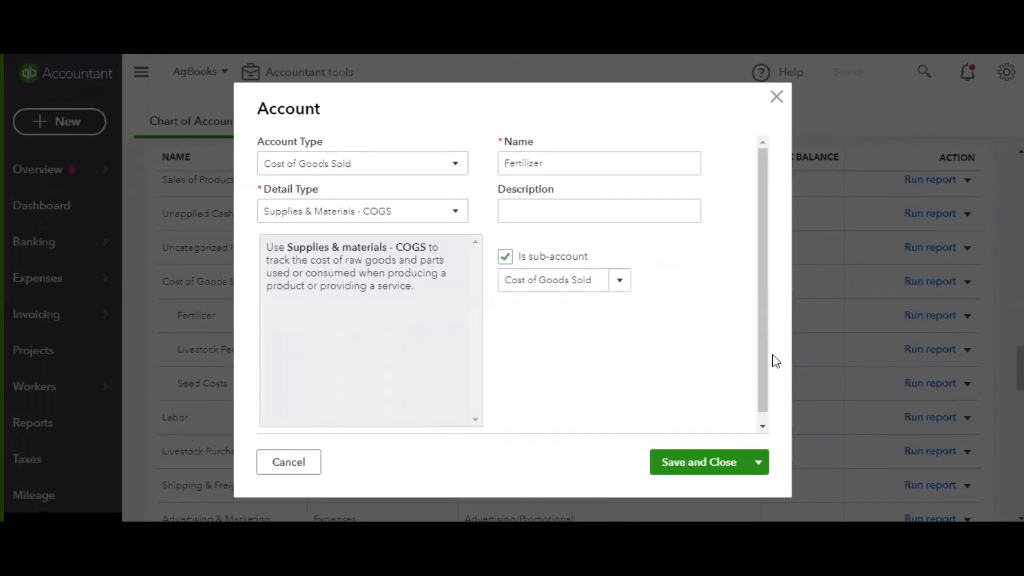
pyautogui.click(447, 171)
pyautogui.click(365, 399)
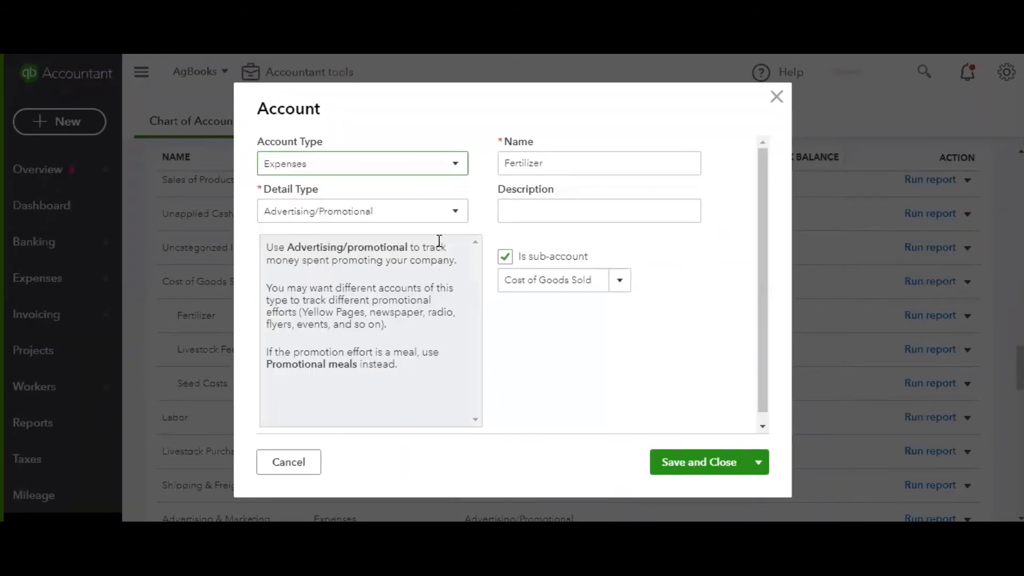
pyautogui.click(455, 216)
pyautogui.moveTo(462, 270); pyautogui.dragTo(464, 434)
pyautogui.click(350, 356)
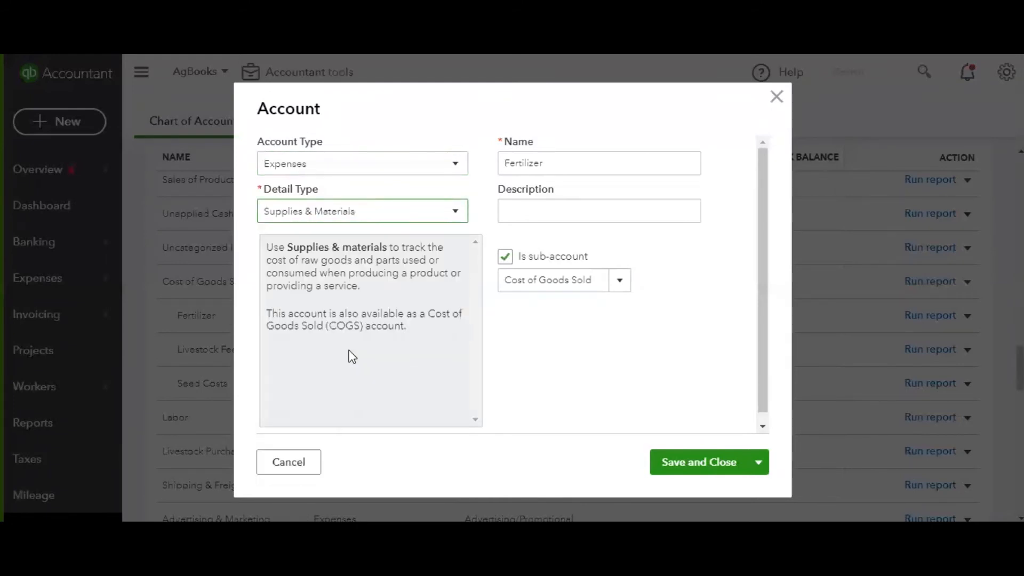
pyautogui.click(708, 464)
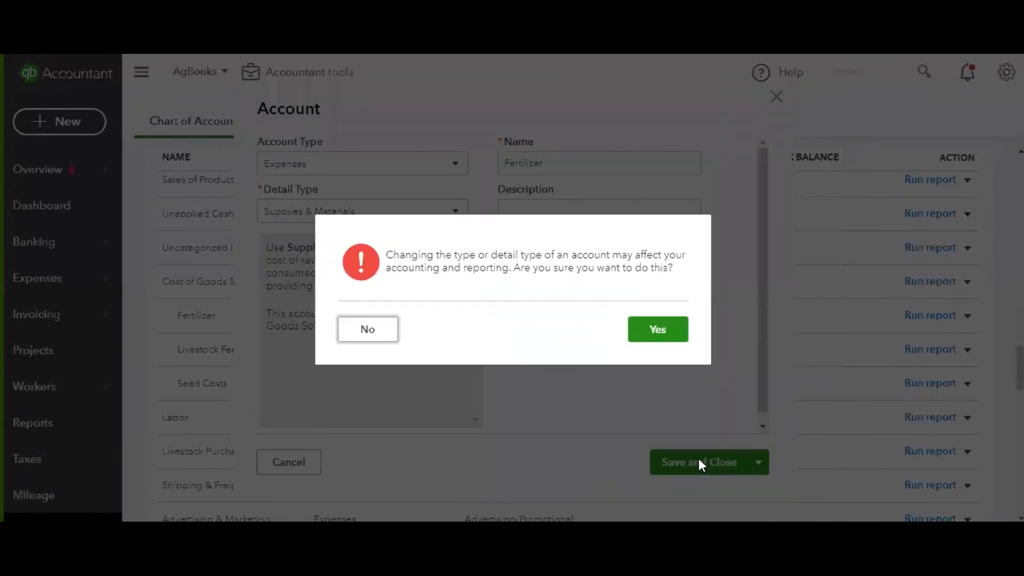
pyautogui.click(660, 324)
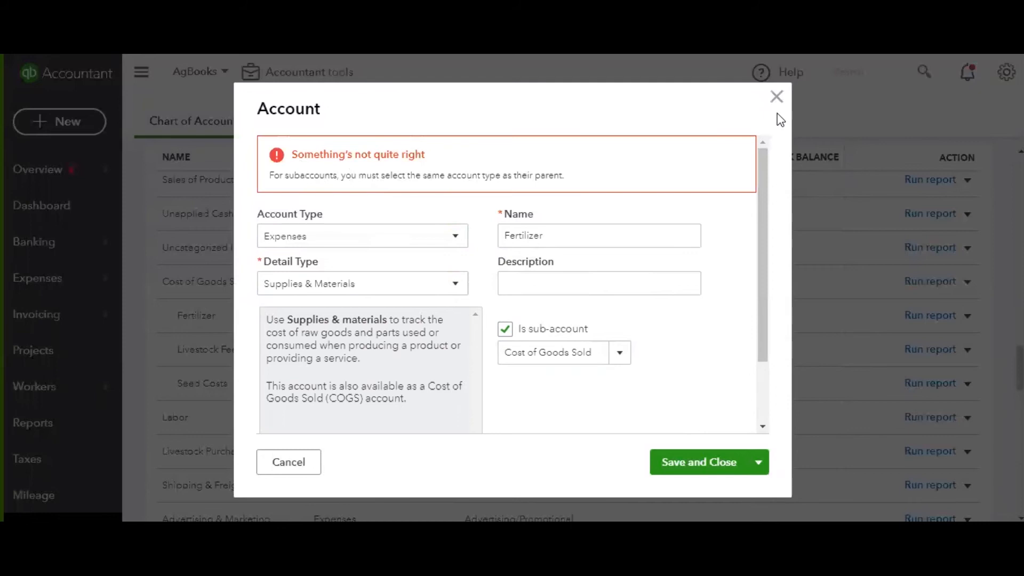
pyautogui.click(776, 97)
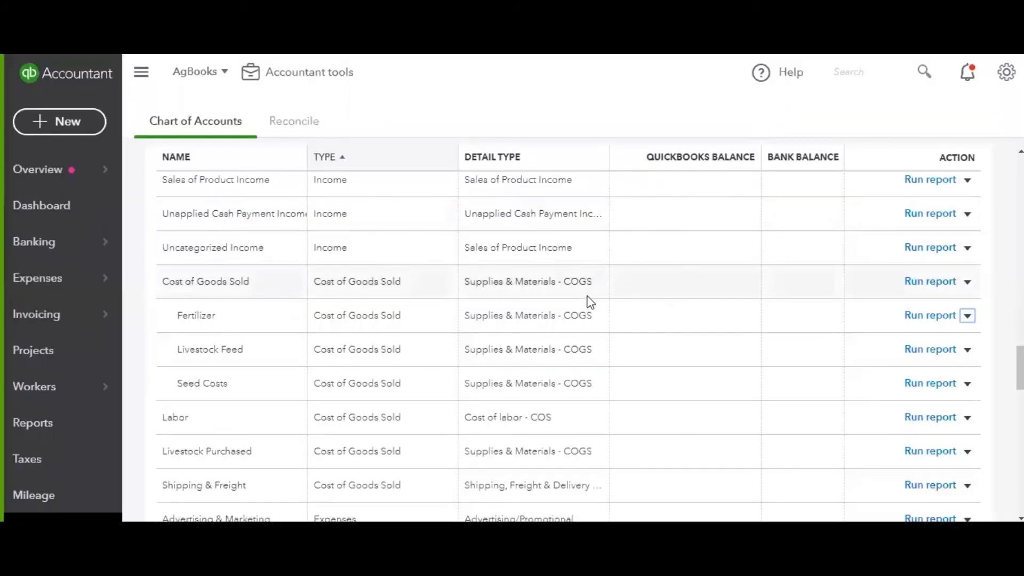
# Remove the Fertilizer account's sub-account link to Cost of Goods Sold and save it.
pyautogui.click(968, 317)
pyautogui.click(894, 345)
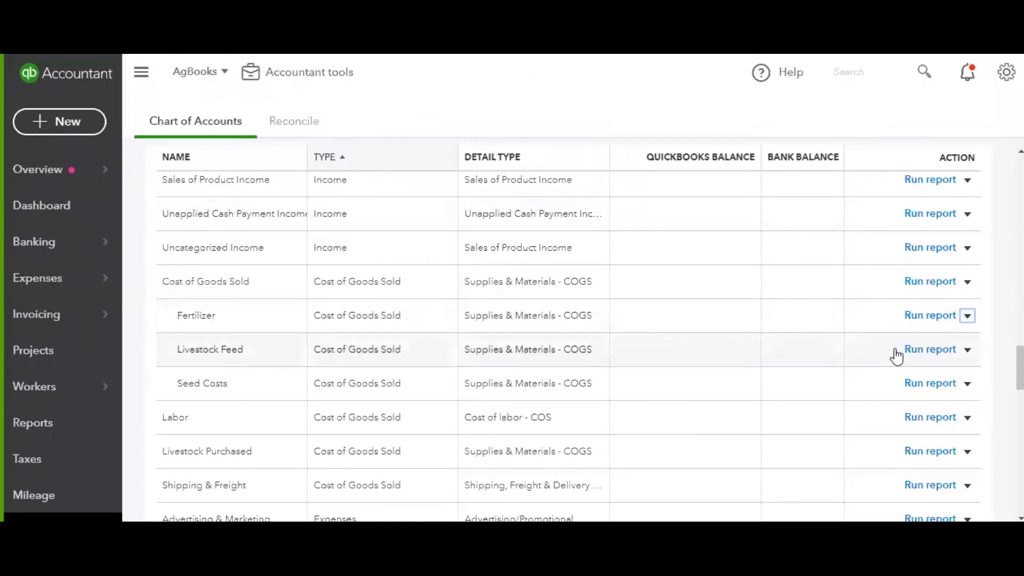
pyautogui.click(507, 260)
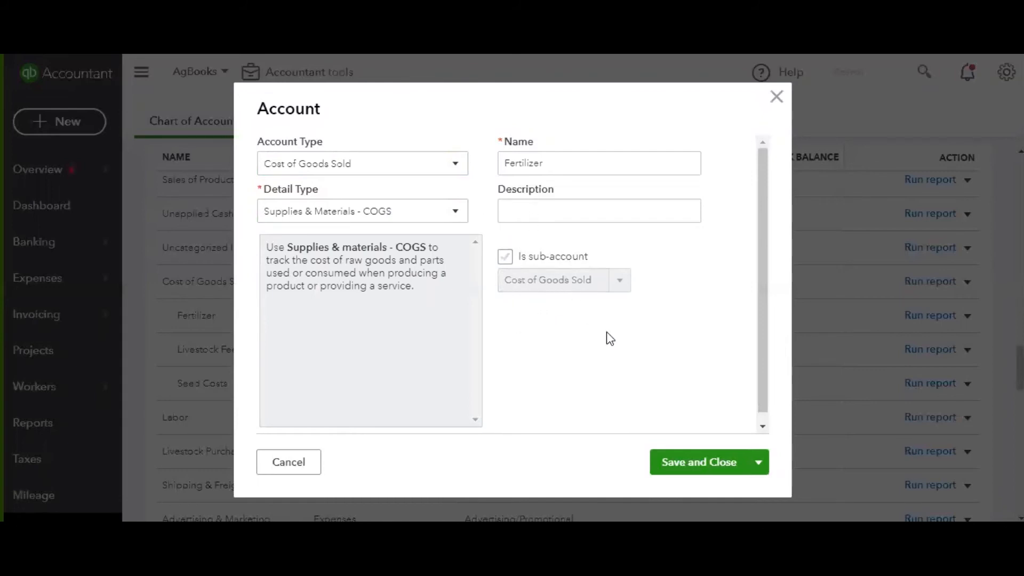
pyautogui.click(688, 462)
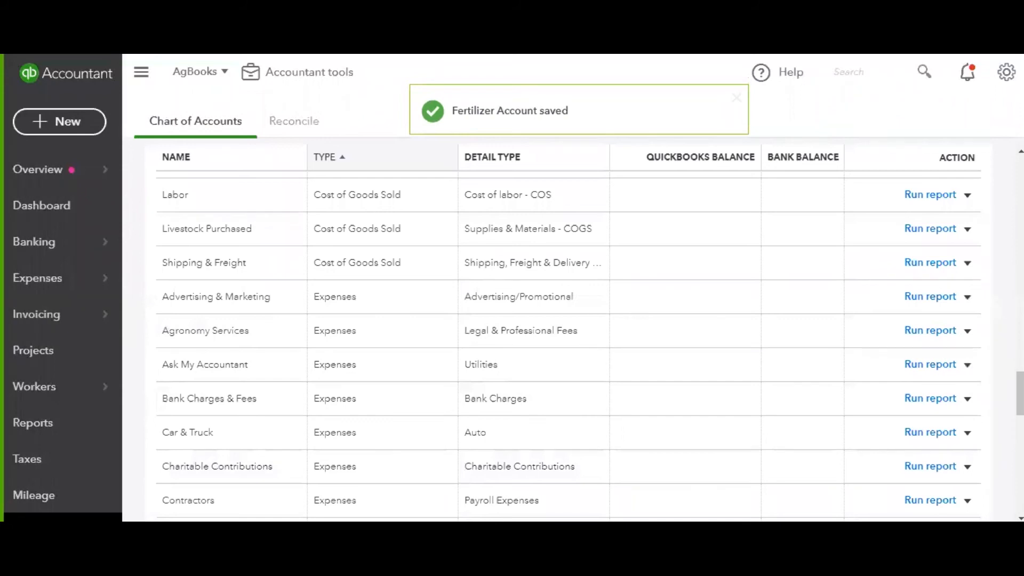
# Make Livestock Feed a standalone account instead of a sub-account of Cost of Goods Sold, and save it.
pyautogui.scroll(6, 568, 347)
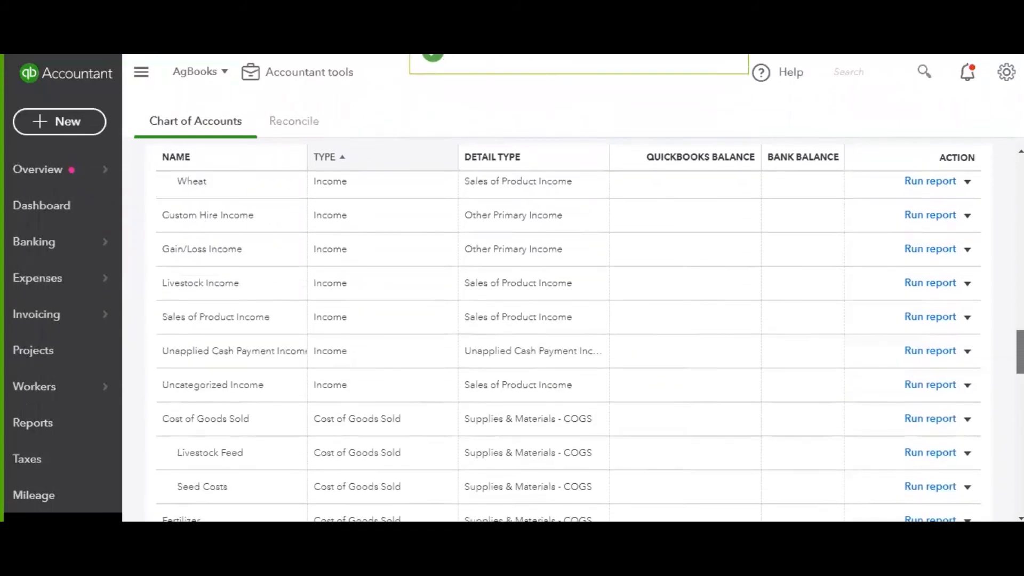
pyautogui.scroll(-2, 942, 391)
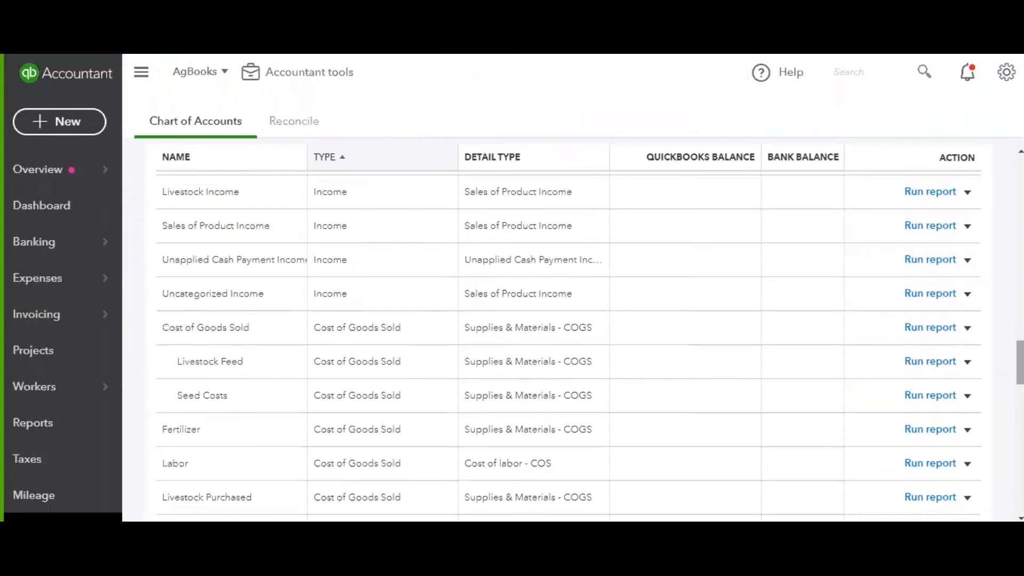
pyautogui.click(968, 362)
pyautogui.click(925, 391)
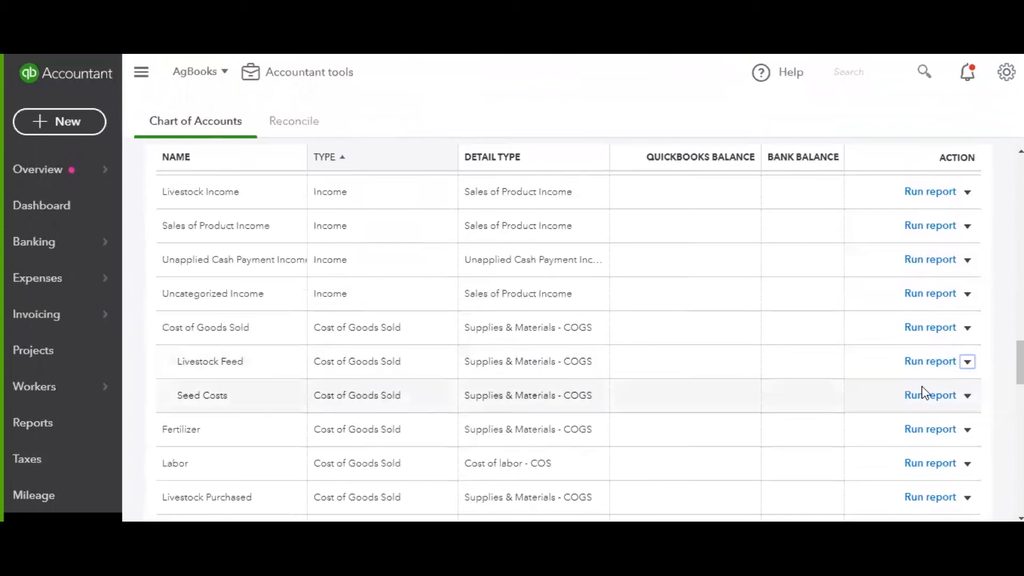
pyautogui.click(505, 257)
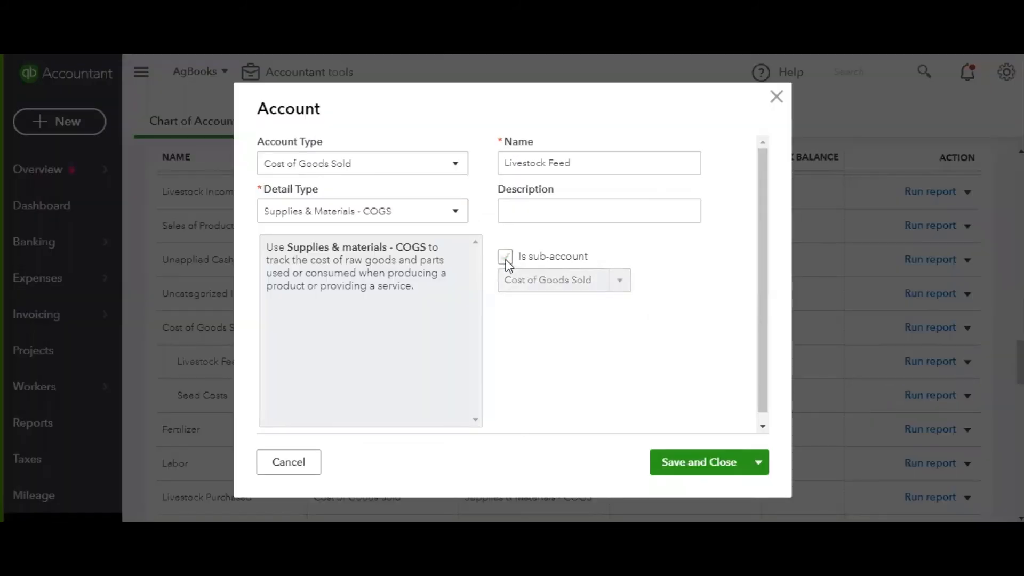
pyautogui.click(699, 461)
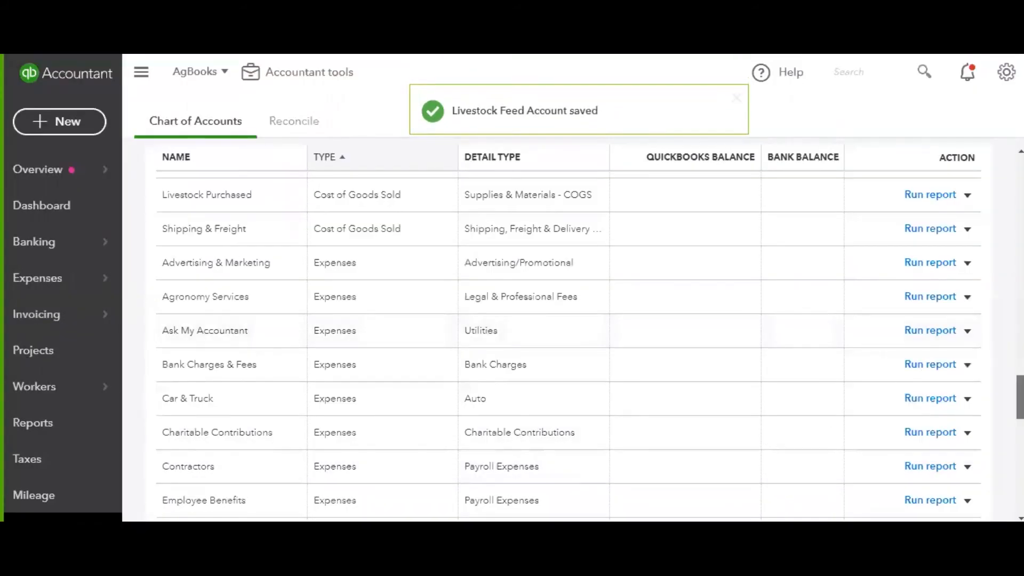
# Detach the Seed Costs account from its parent Cost of Goods Sold and save it.
pyautogui.scroll(3, 767, 437)
pyautogui.scroll(2, 967, 335)
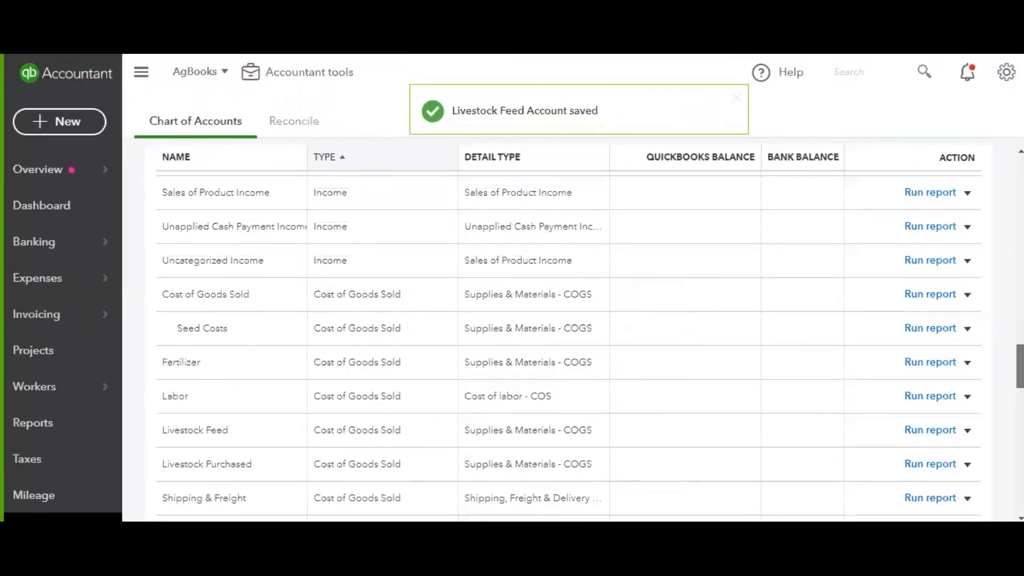
pyautogui.click(967, 329)
pyautogui.click(925, 358)
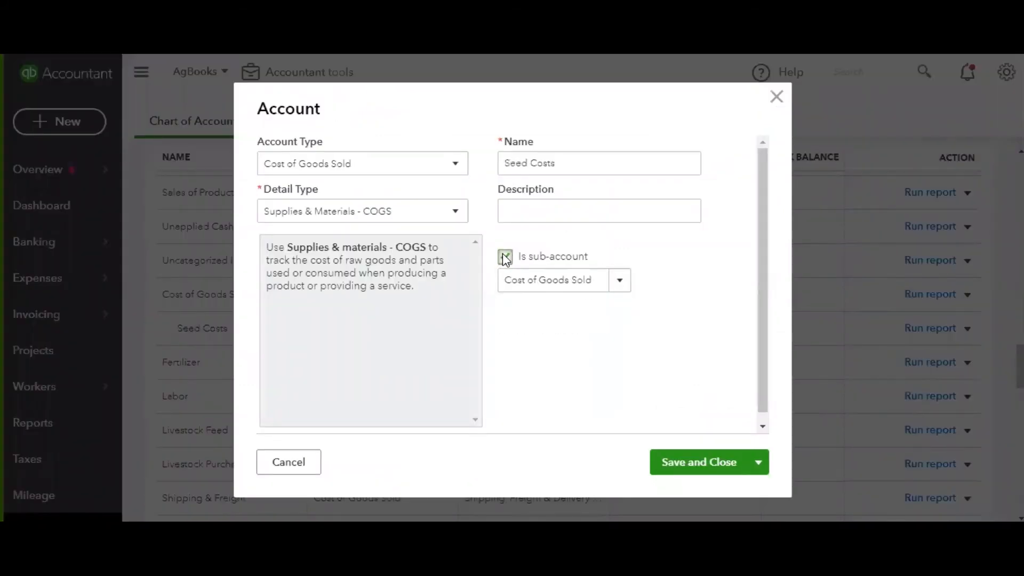
pyautogui.click(506, 258)
pyautogui.click(702, 457)
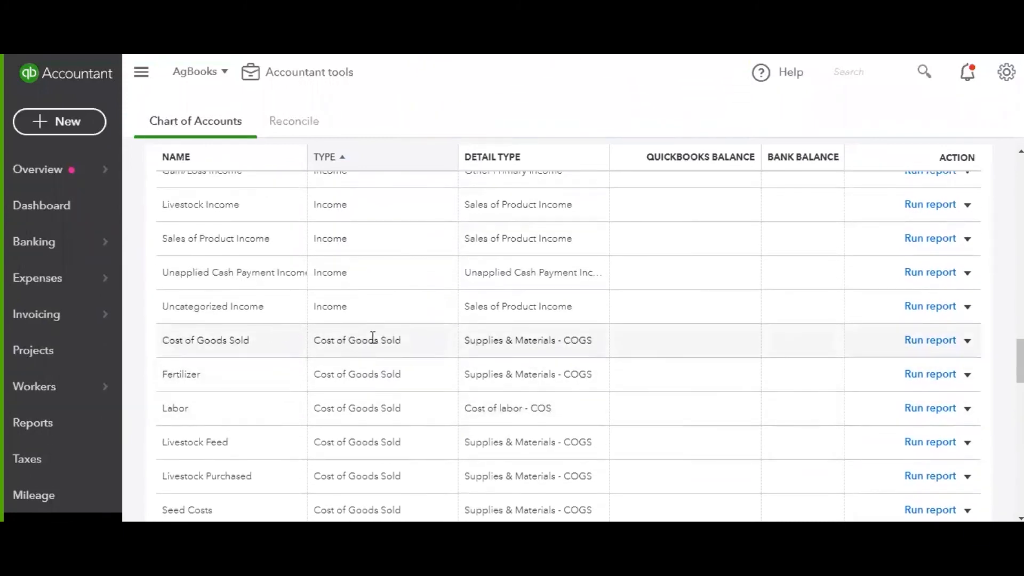
# Change the Cost of Goods Sold account to type Expenses with detail type Supplies & Materials, then save and accept the type change.
pyautogui.click(967, 341)
pyautogui.click(891, 359)
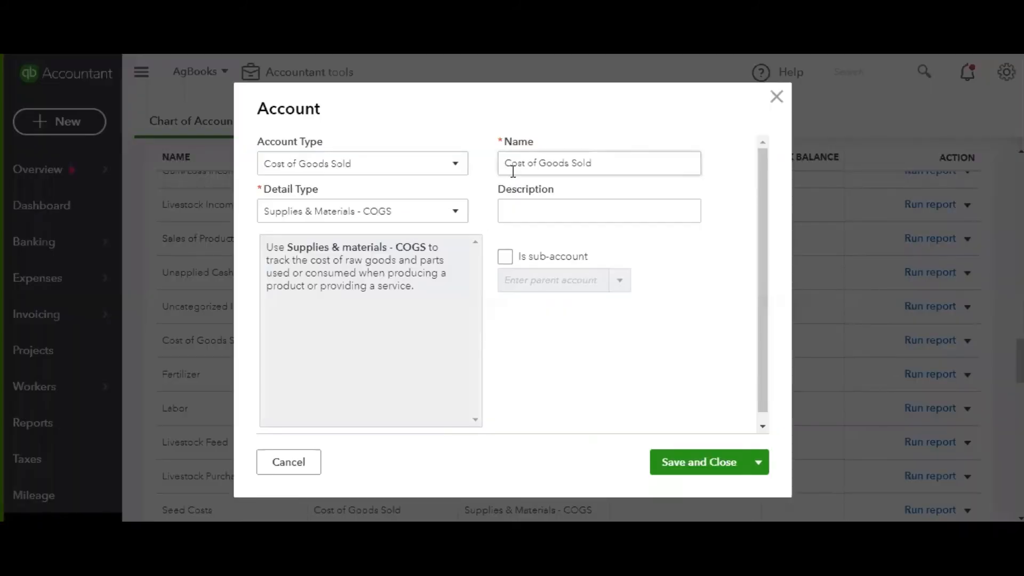
pyautogui.click(446, 209)
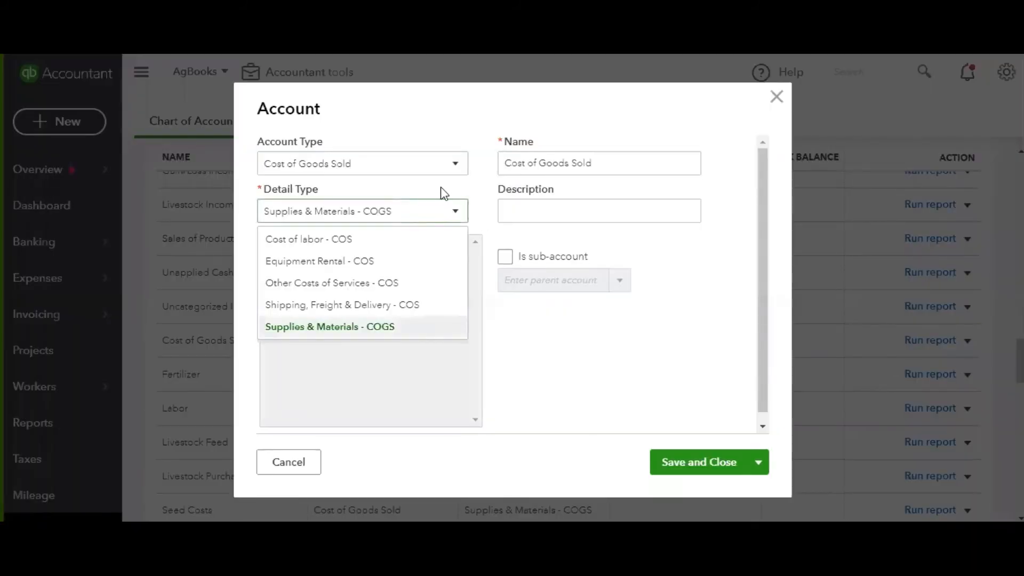
pyautogui.click(458, 166)
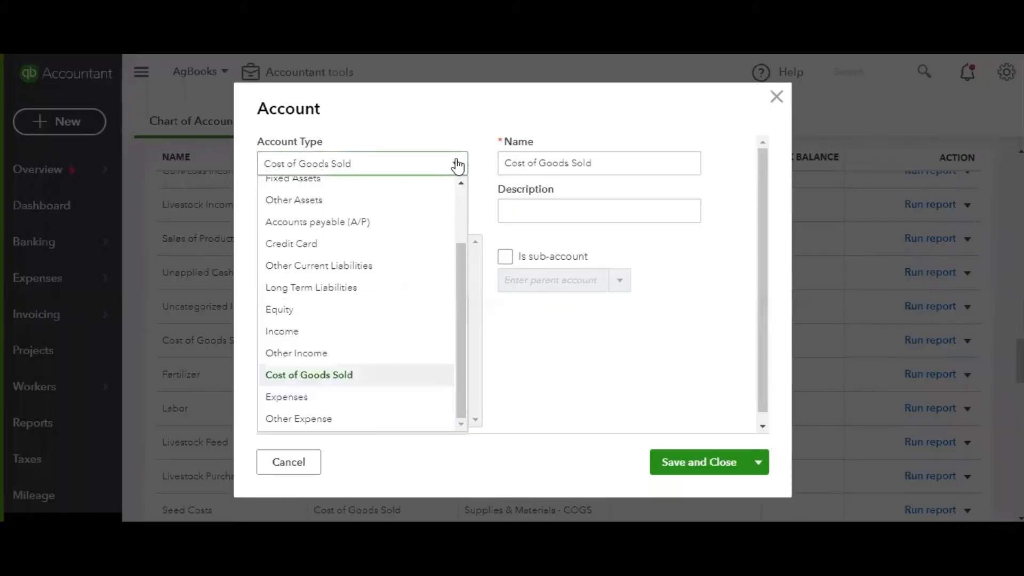
pyautogui.click(371, 400)
pyautogui.click(457, 212)
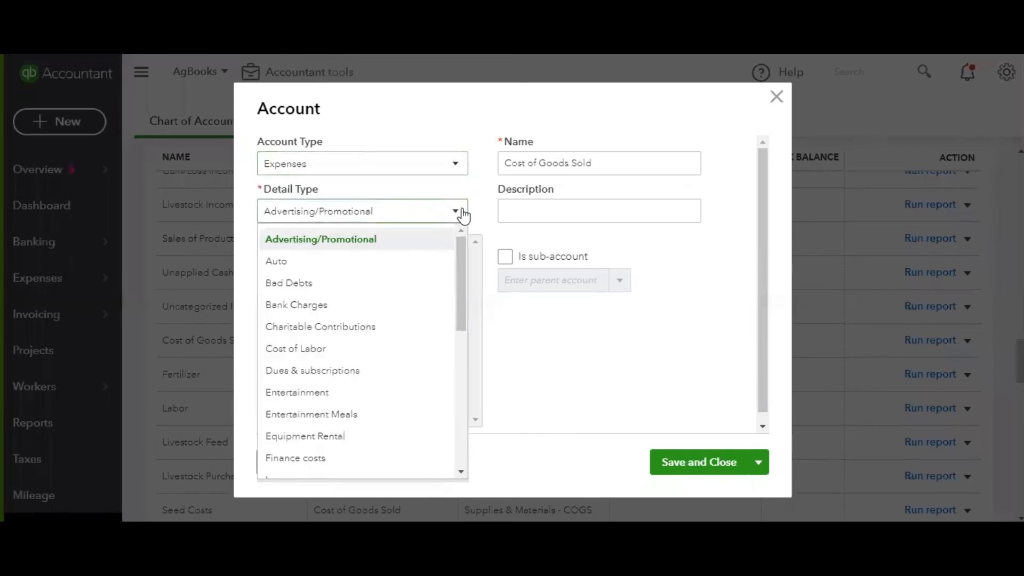
pyautogui.moveTo(465, 249); pyautogui.dragTo(461, 357)
pyautogui.click(354, 433)
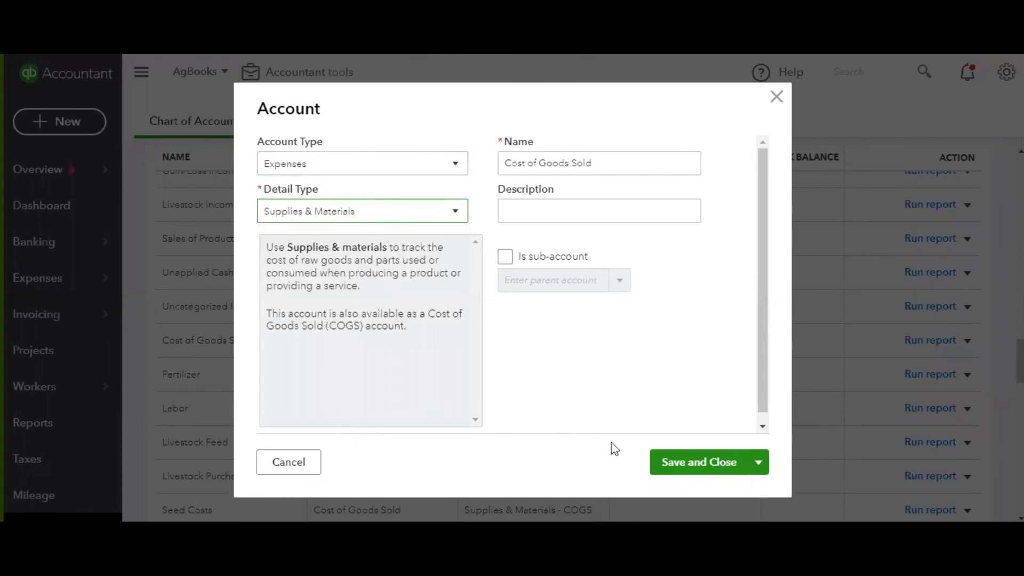
pyautogui.click(680, 462)
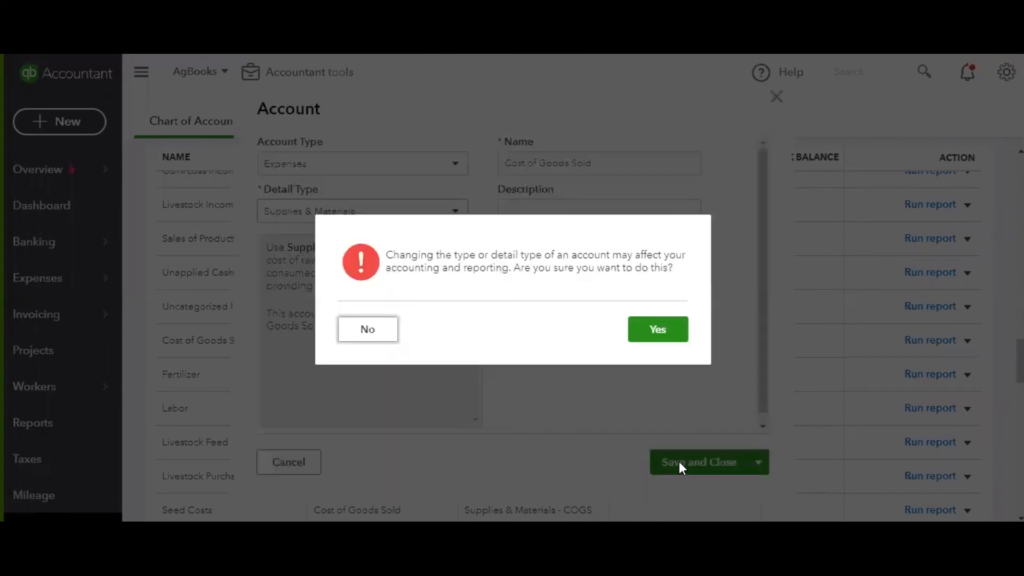
pyautogui.click(660, 331)
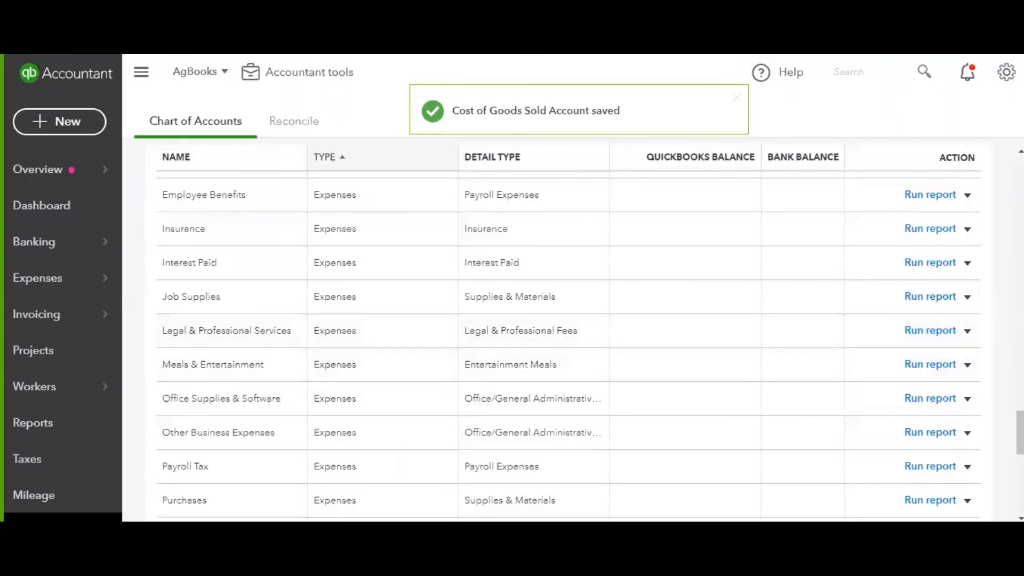
# Set the Fertilizer account's type to Expenses and its detail type to Supplies & Materials.
pyautogui.scroll(7, 587, 347)
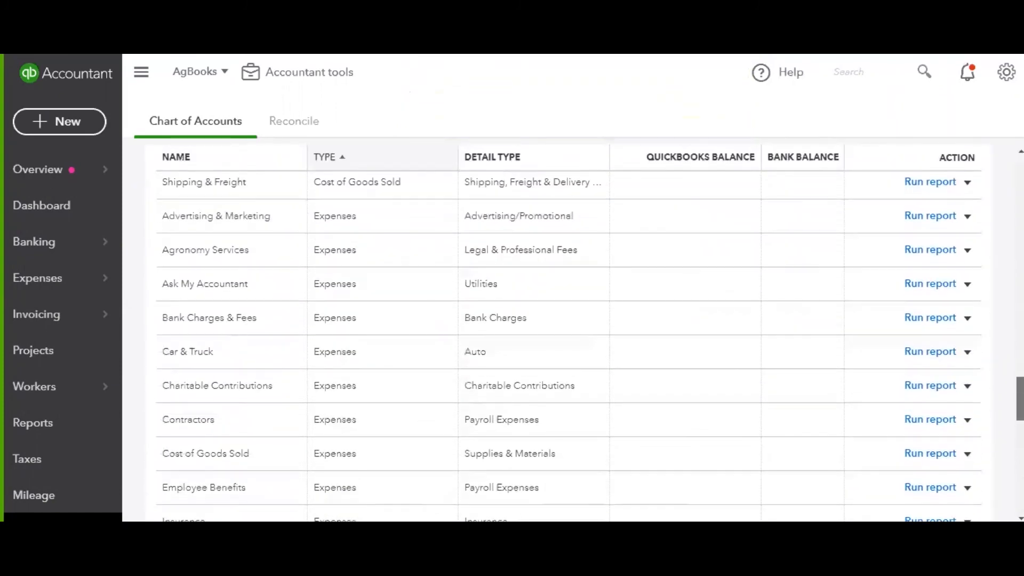
pyautogui.scroll(3, 587, 347)
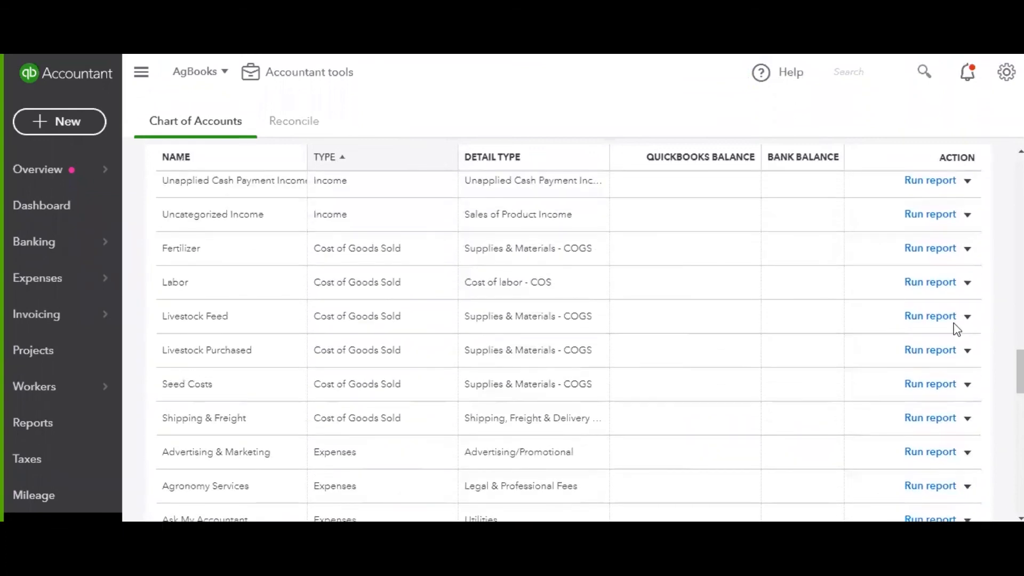
pyautogui.click(968, 250)
pyautogui.click(934, 268)
pyautogui.click(457, 172)
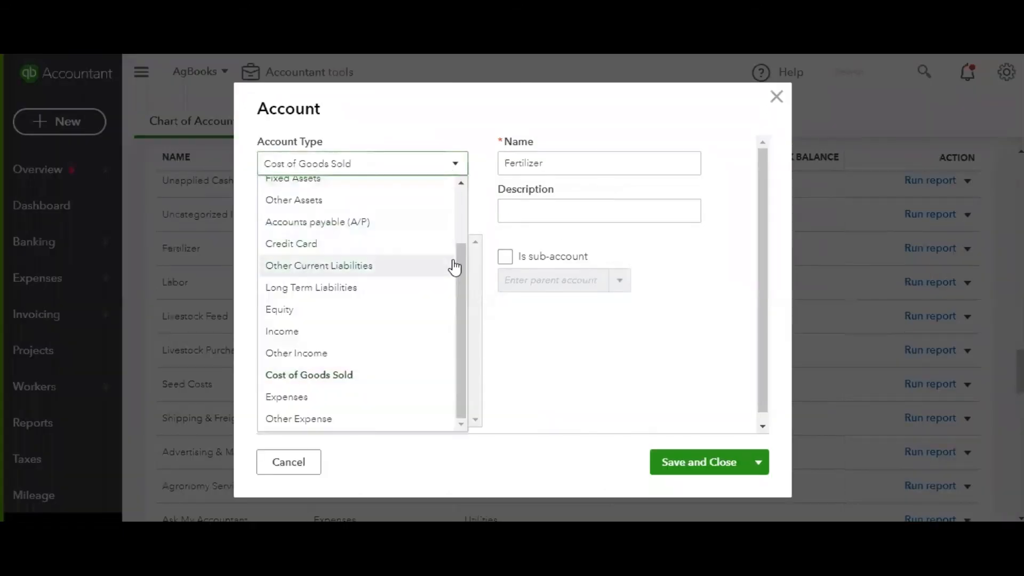
pyautogui.click(287, 397)
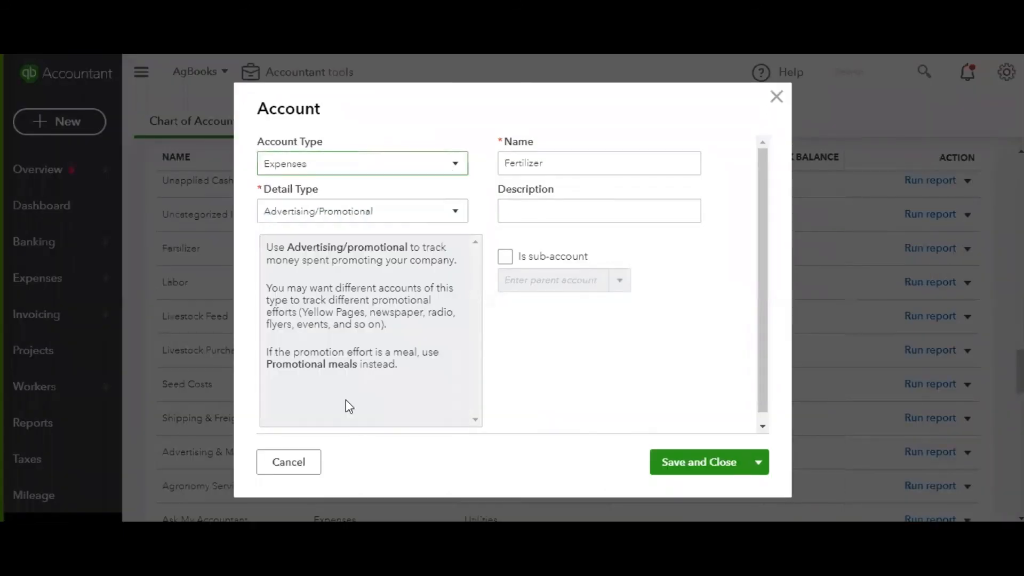
pyautogui.click(446, 213)
pyautogui.moveTo(455, 312); pyautogui.dragTo(454, 395)
pyautogui.click(327, 452)
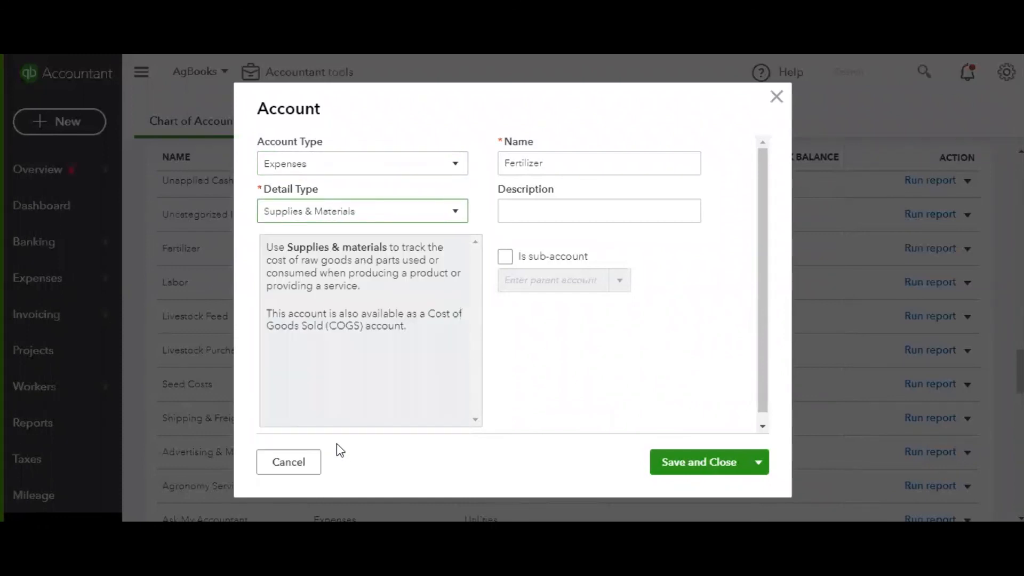
# Make Fertilizer a sub-account of the Cost of Goods Sold expense account, then save and accept the type change.
pyautogui.click(505, 257)
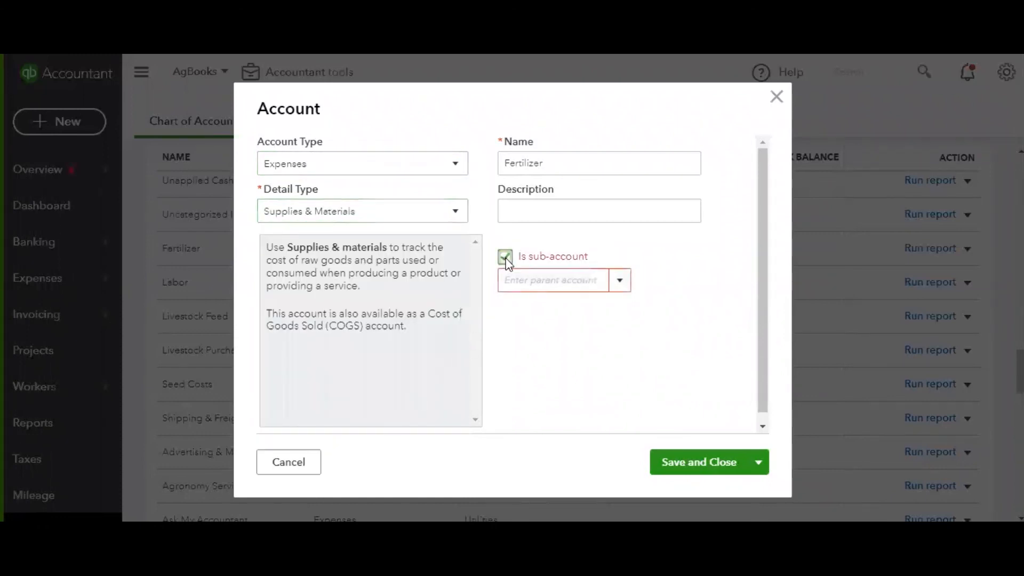
pyautogui.click(531, 283)
pyautogui.write('cos')
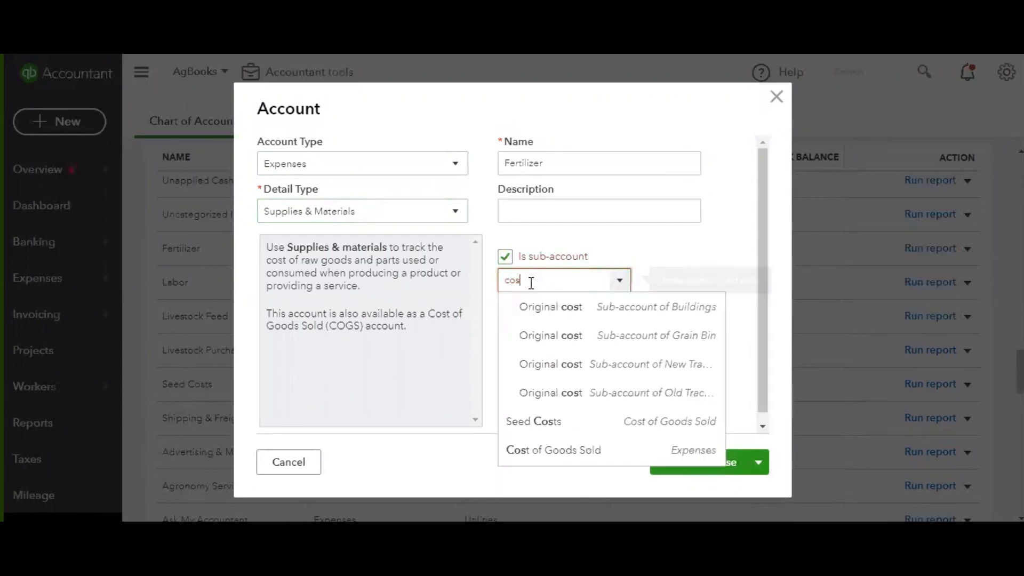
pyautogui.click(555, 452)
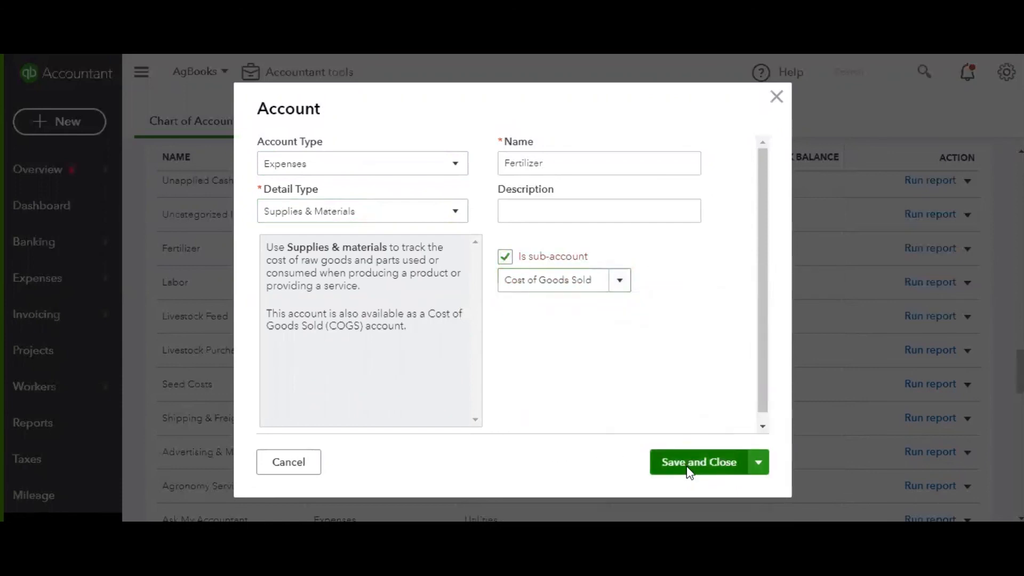
pyautogui.click(690, 470)
pyautogui.click(659, 330)
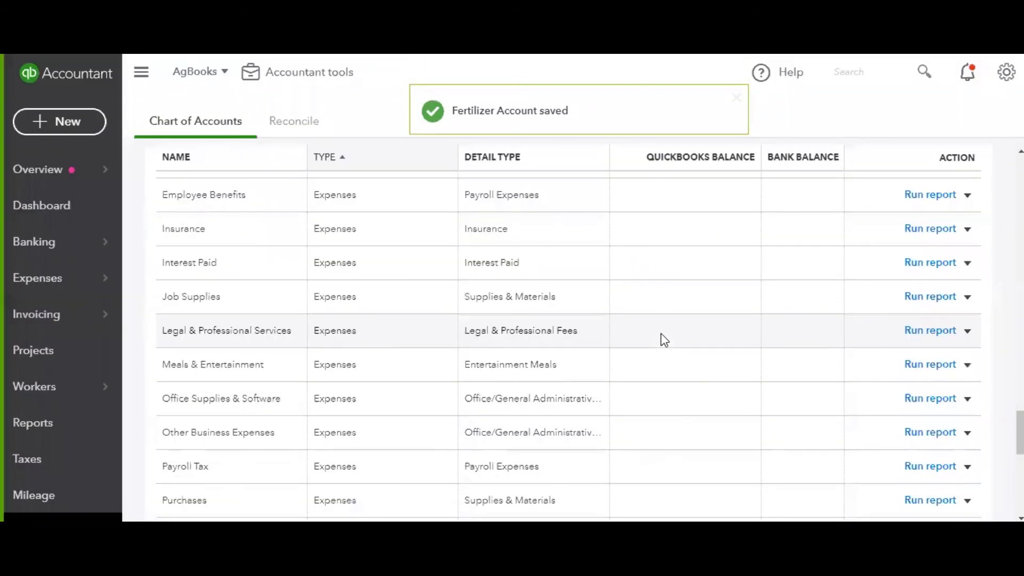
# Review the chart of accounts, checking Fertilizer's place under Cost of Goods Sold and which accounts still have the Cost of Goods Sold type.
pyautogui.scroll(-1, 587, 347)
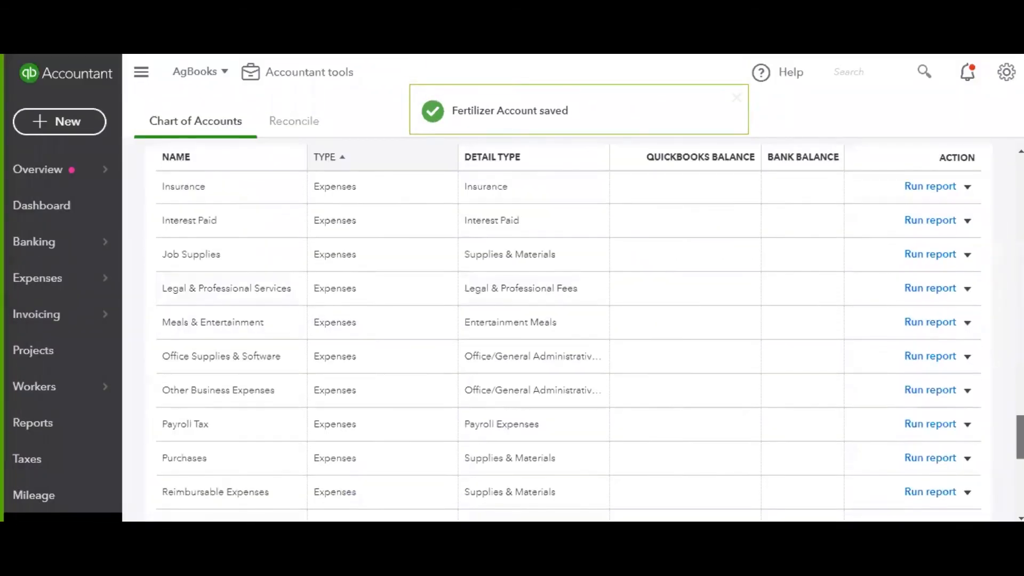
pyautogui.scroll(-9, 586, 347)
pyautogui.scroll(12, 586, 347)
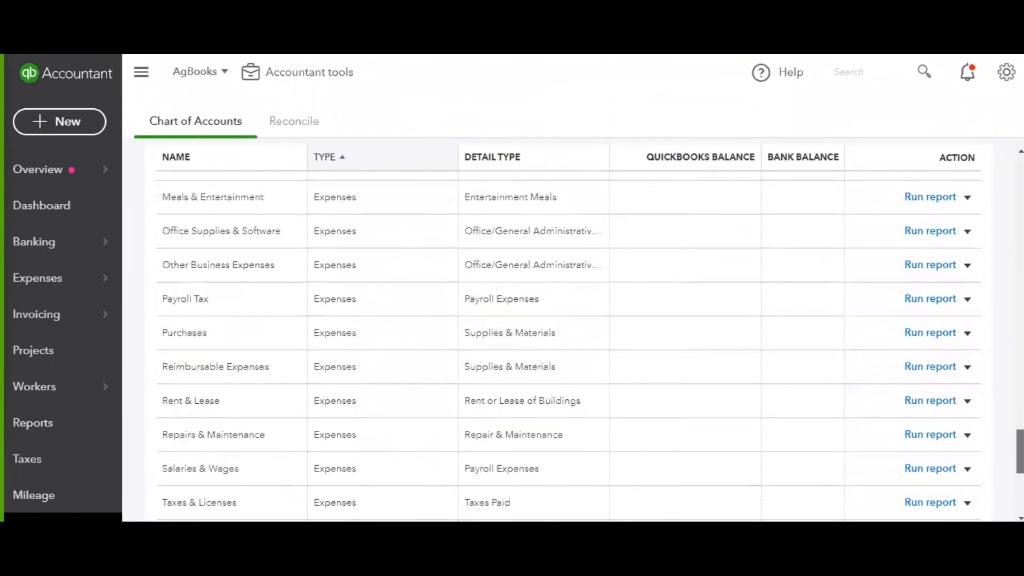
pyautogui.scroll(2, 568, 347)
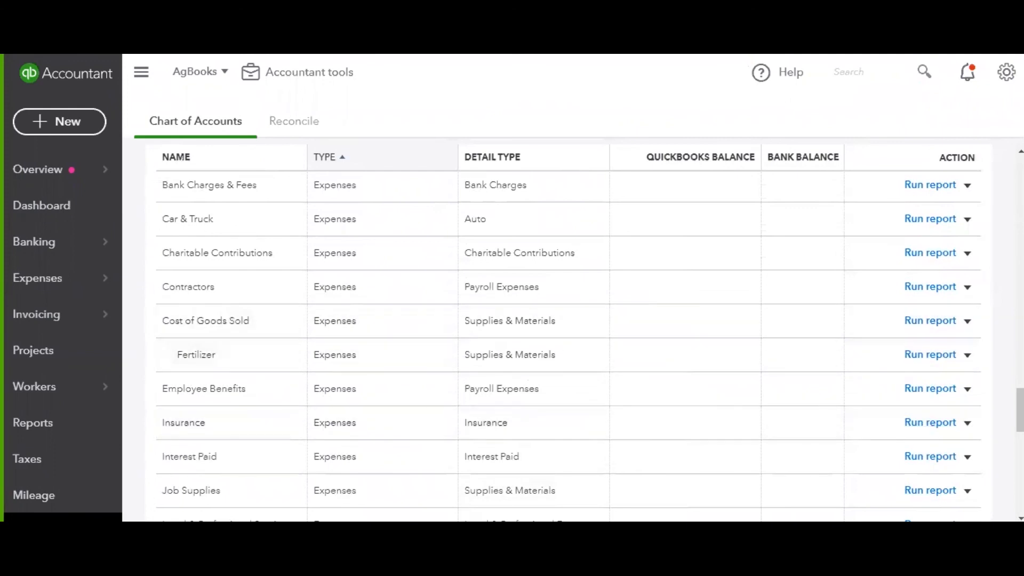
pyautogui.scroll(5, 569, 349)
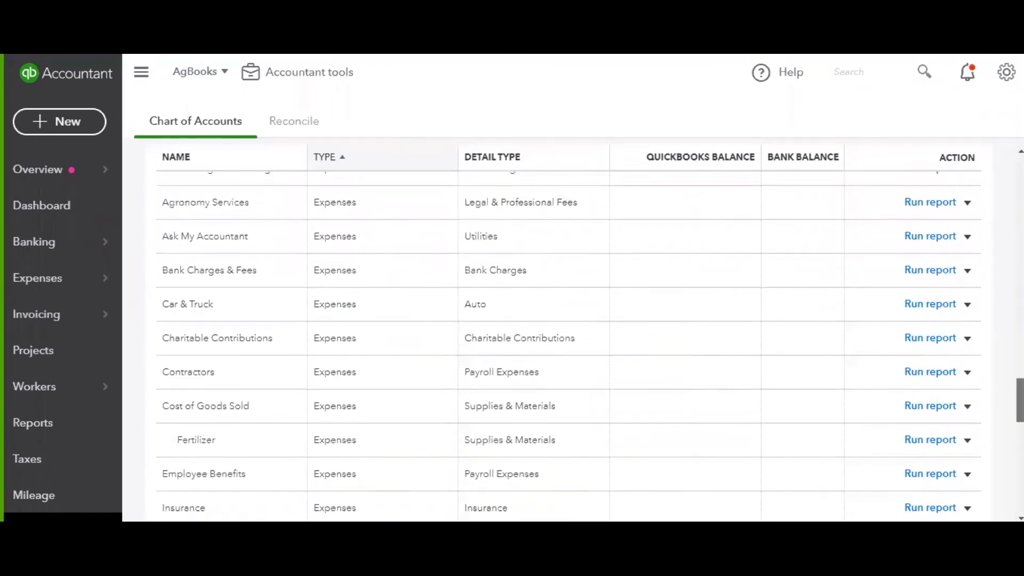
pyautogui.scroll(3, 569, 347)
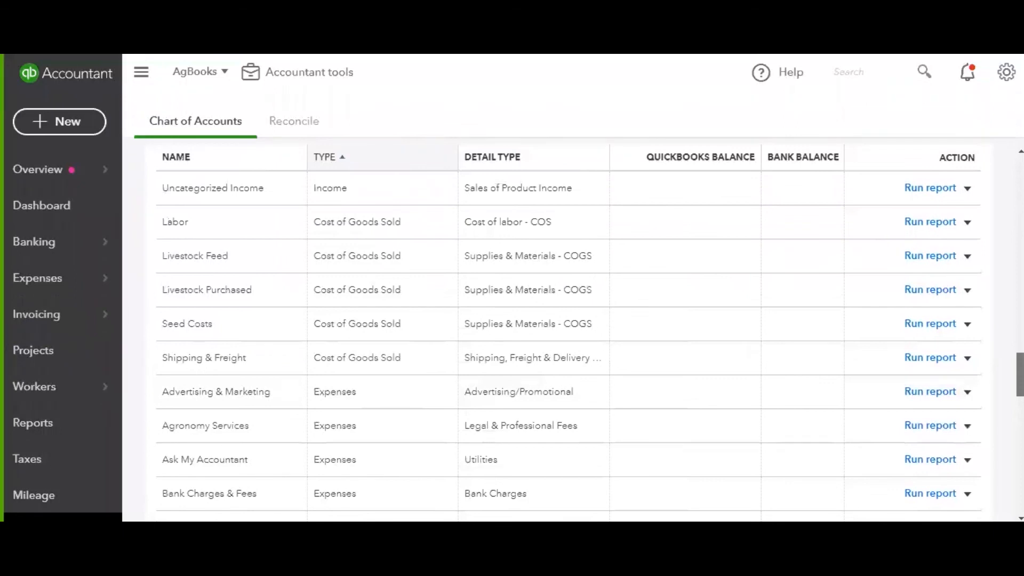
pyautogui.scroll(10, 569, 347)
pyautogui.scroll(10, 569, 347)
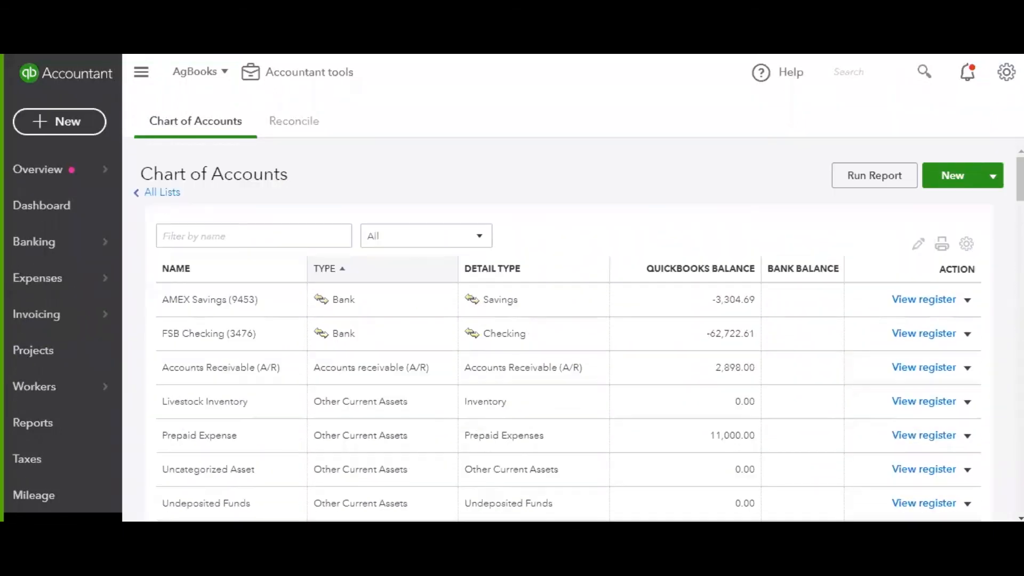